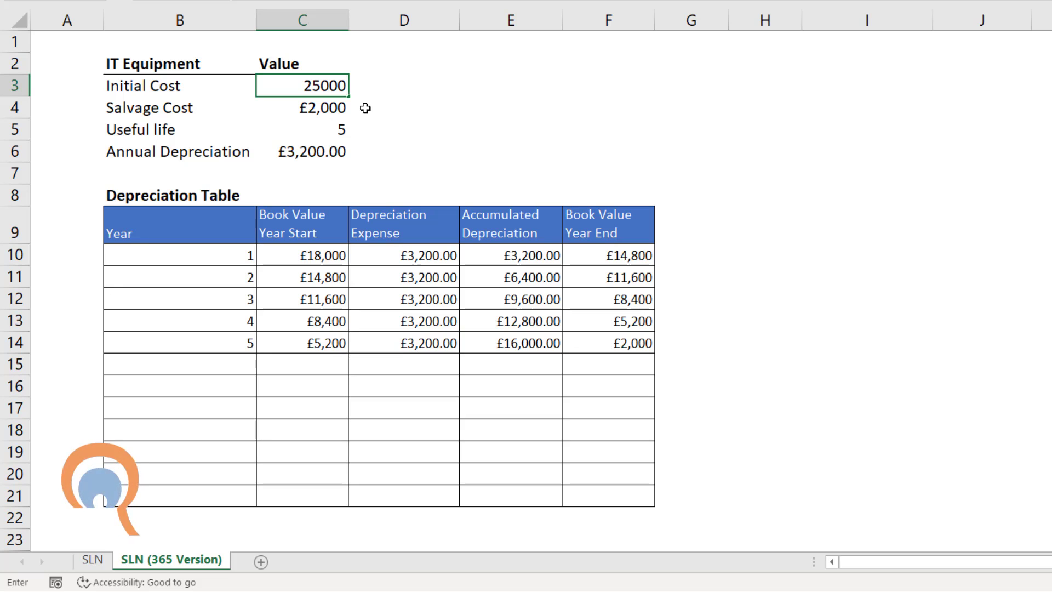
# Set the IT equipment's initial cost to 25000, its salvage cost to 1500 and its useful life to 10.
pyautogui.press('Return')
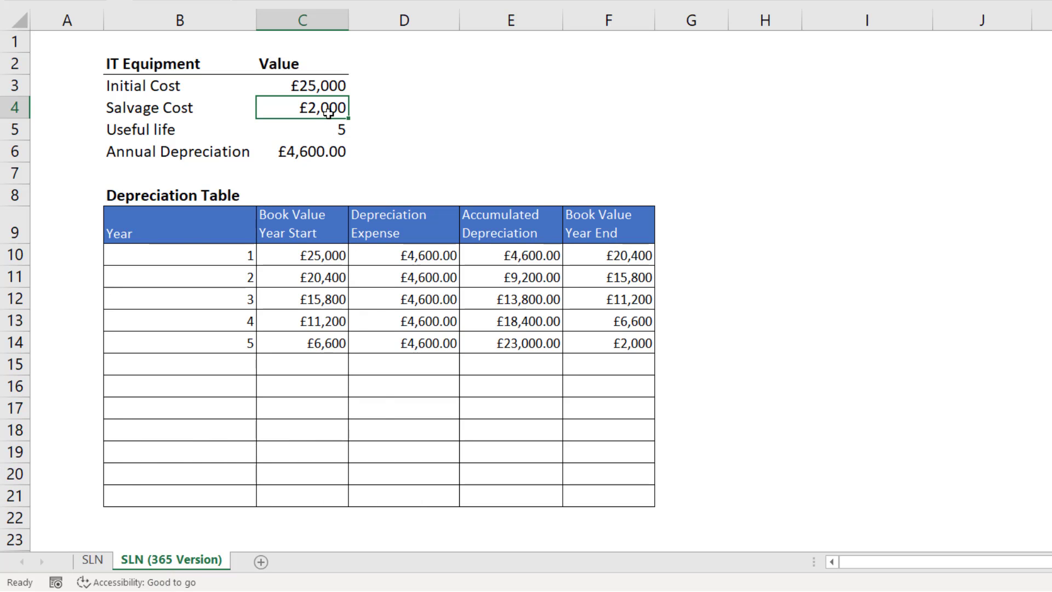
pyautogui.write('1500')
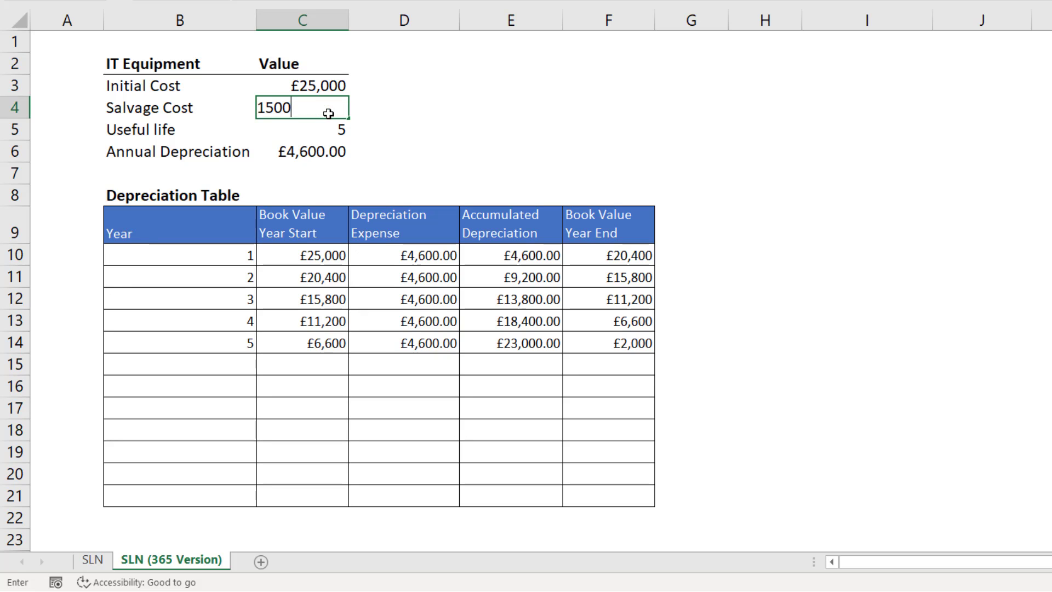
pyautogui.press('Return')
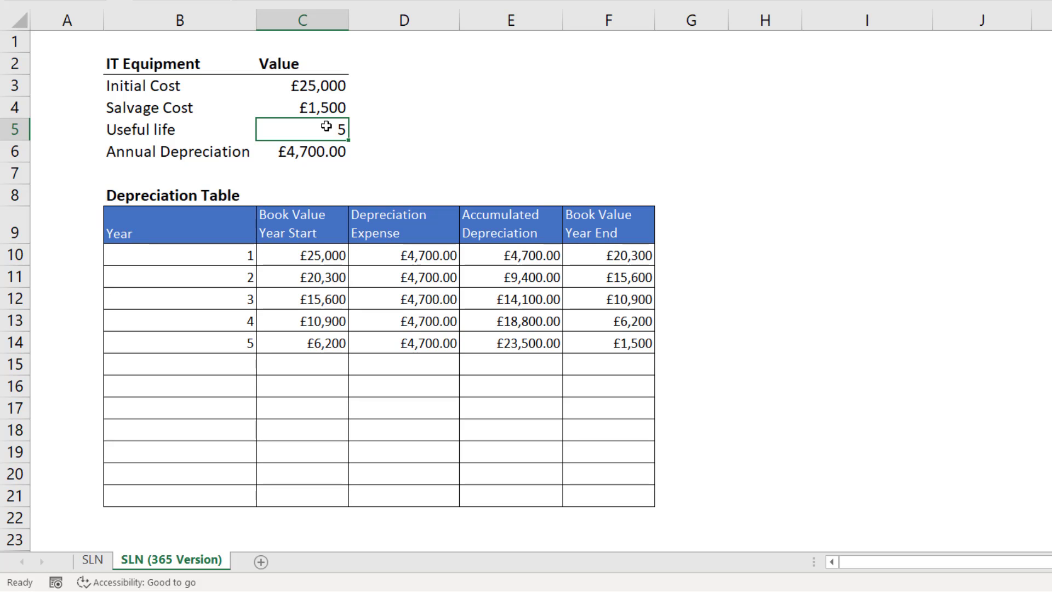
pyautogui.write('10')
pyautogui.press('Return')
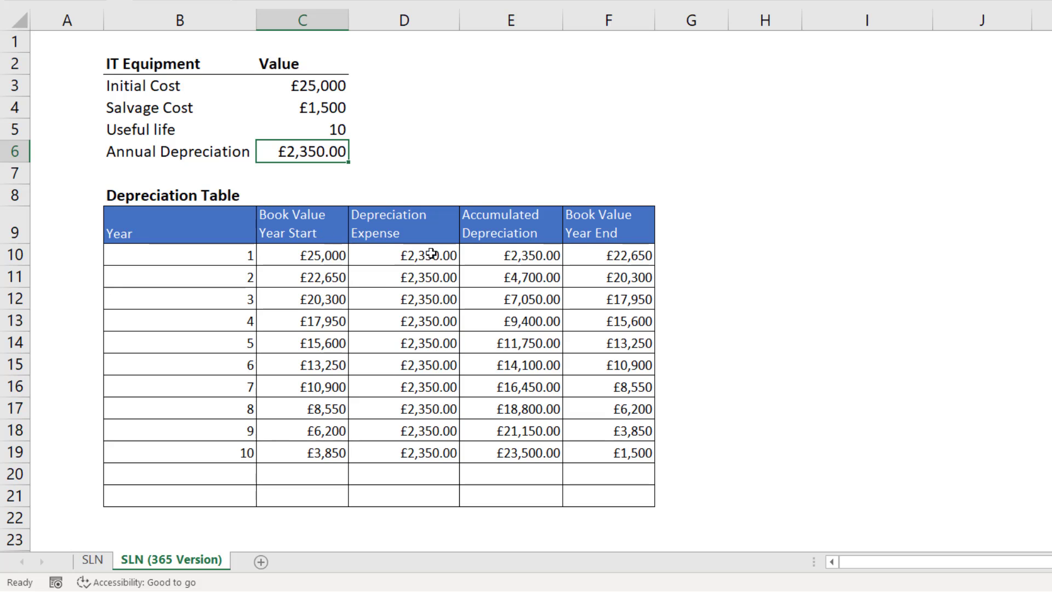
pyautogui.moveTo(432, 255); pyautogui.dragTo(427, 432)
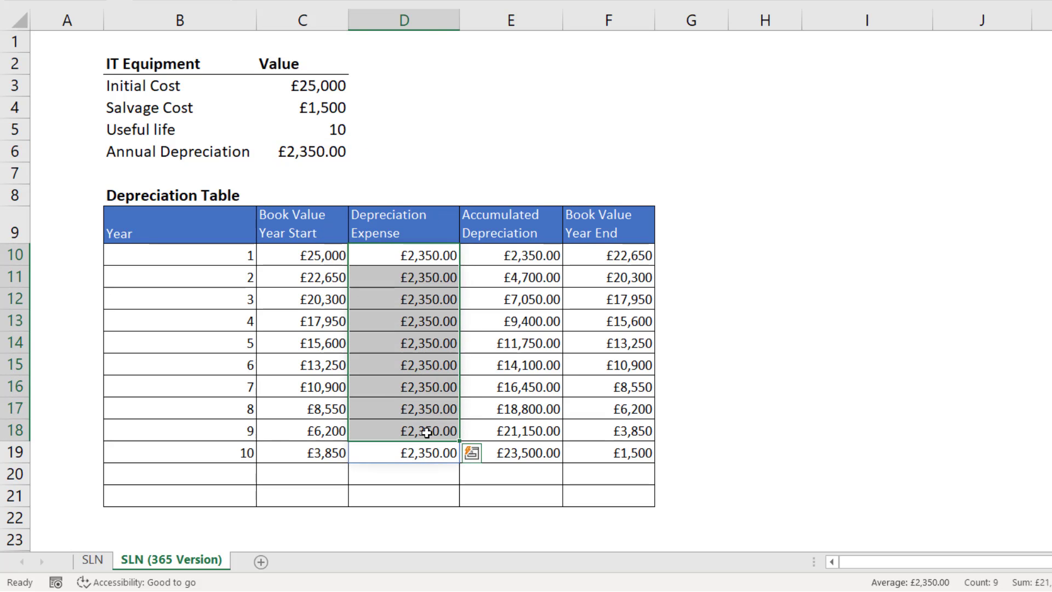
pyautogui.click(536, 254)
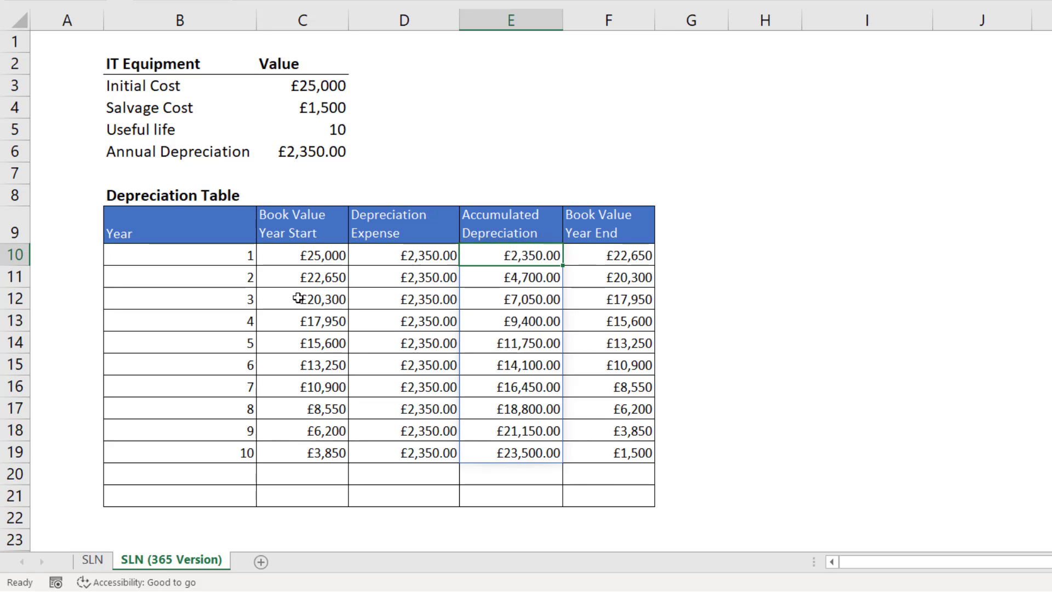
# On the SLN sheet, calculate the annual depreciation in C6 with the formula =SLN(C3,C4,C5).
pyautogui.click(93, 559)
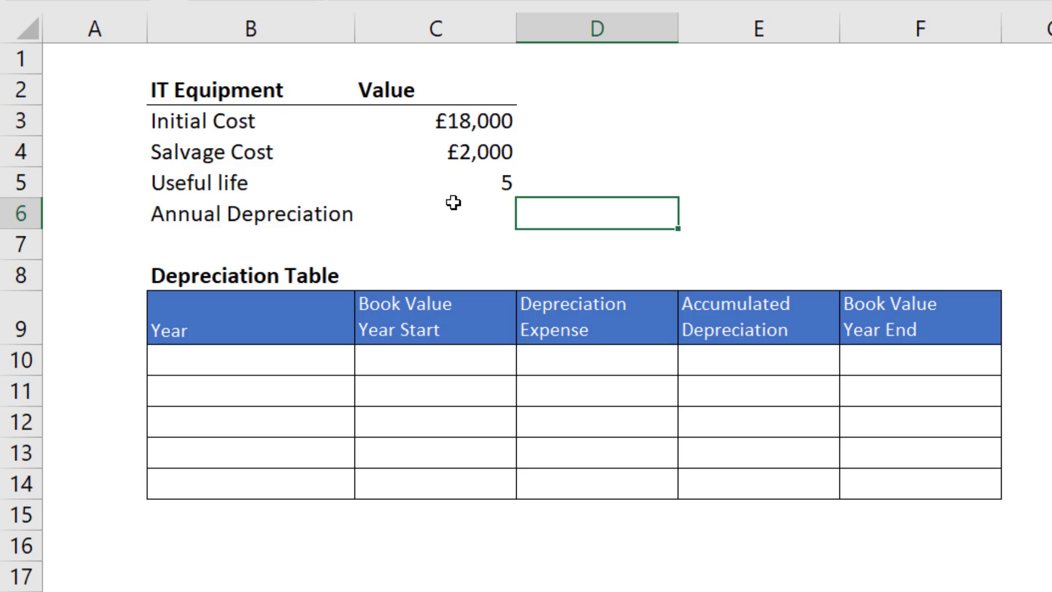
pyautogui.click(483, 216)
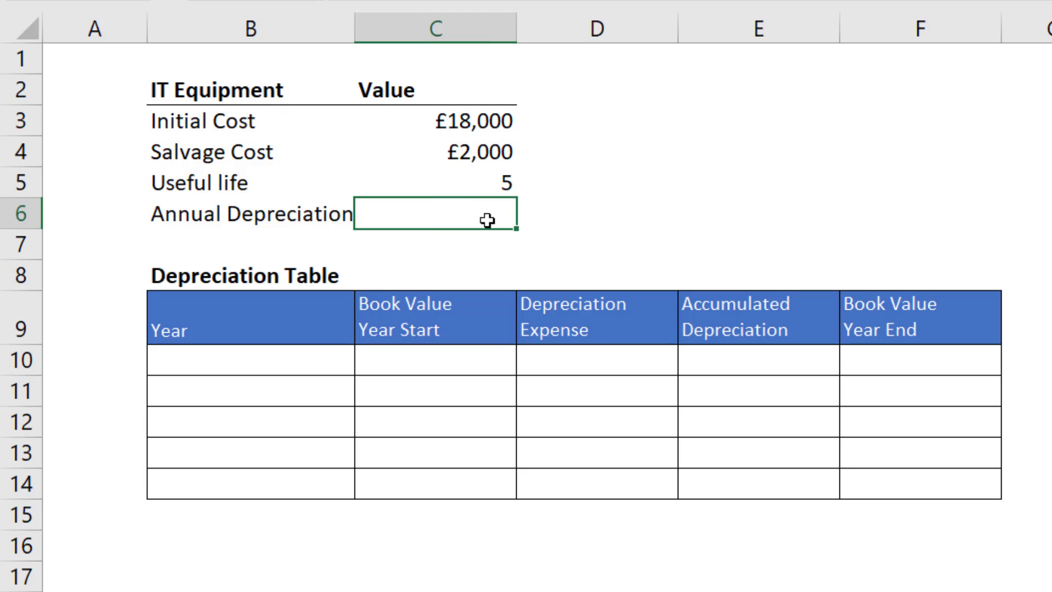
pyautogui.write('=sl')
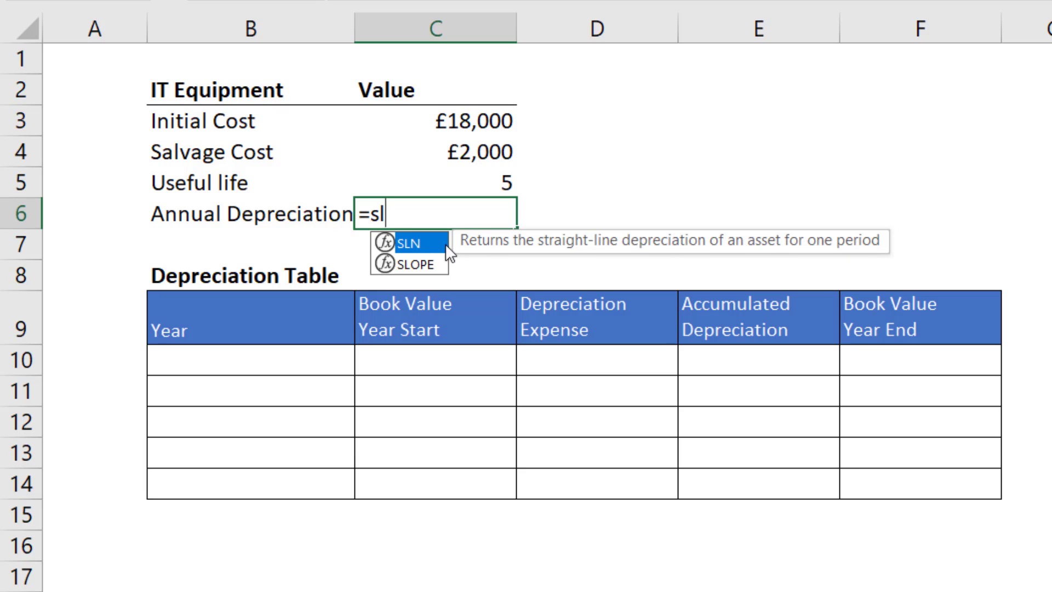
pyautogui.doubleClick(415, 242)
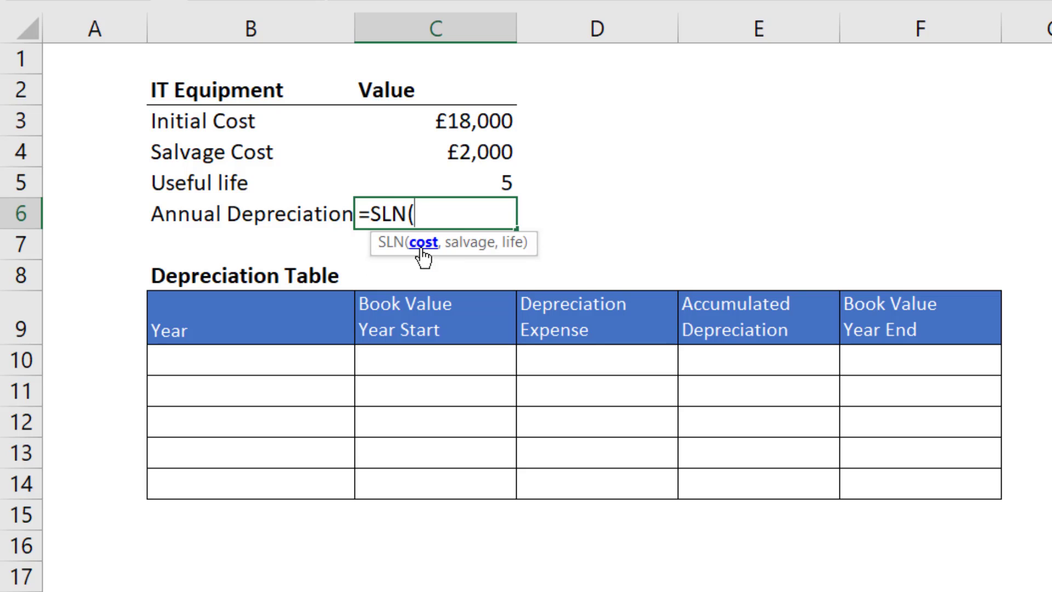
pyautogui.click(465, 125)
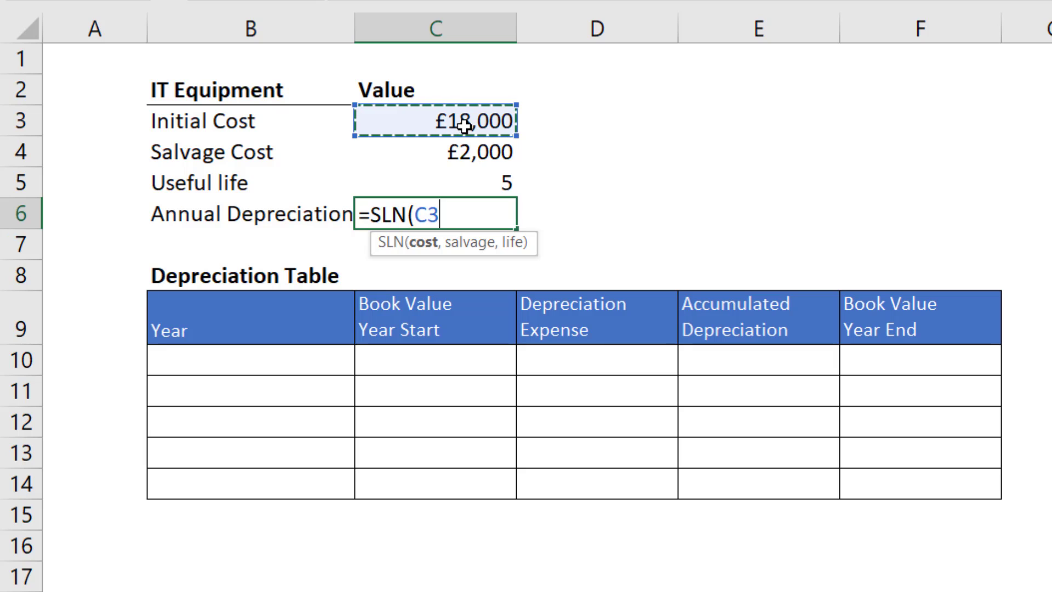
pyautogui.write(',')
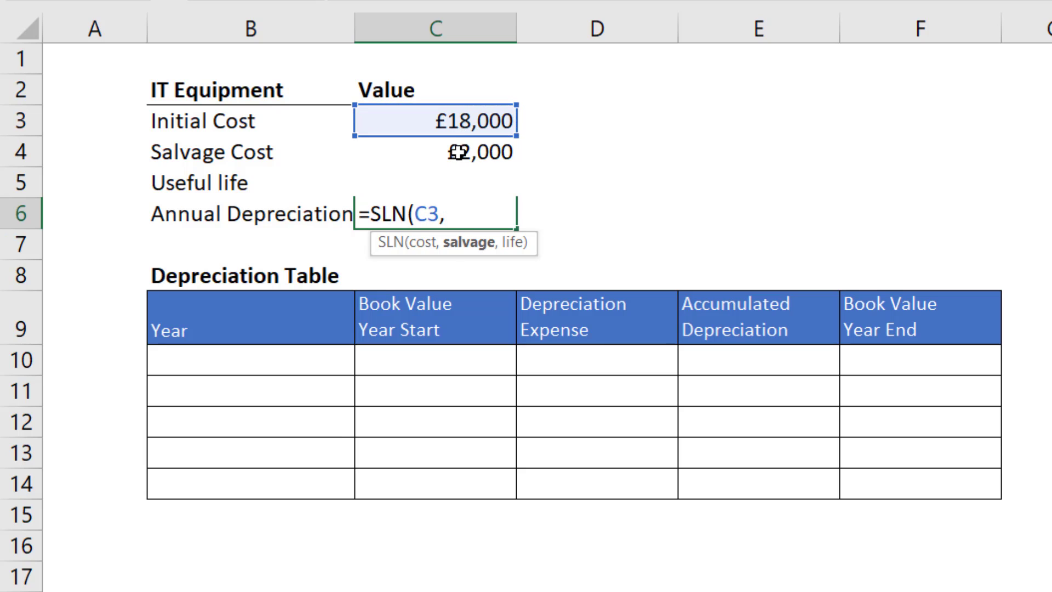
pyautogui.click(459, 153)
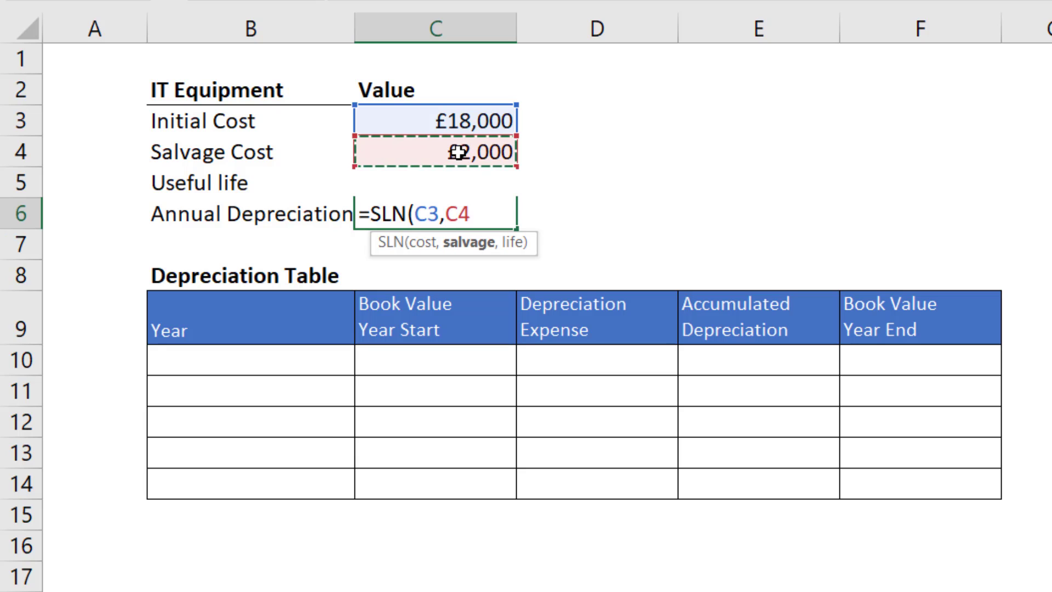
pyautogui.write(',')
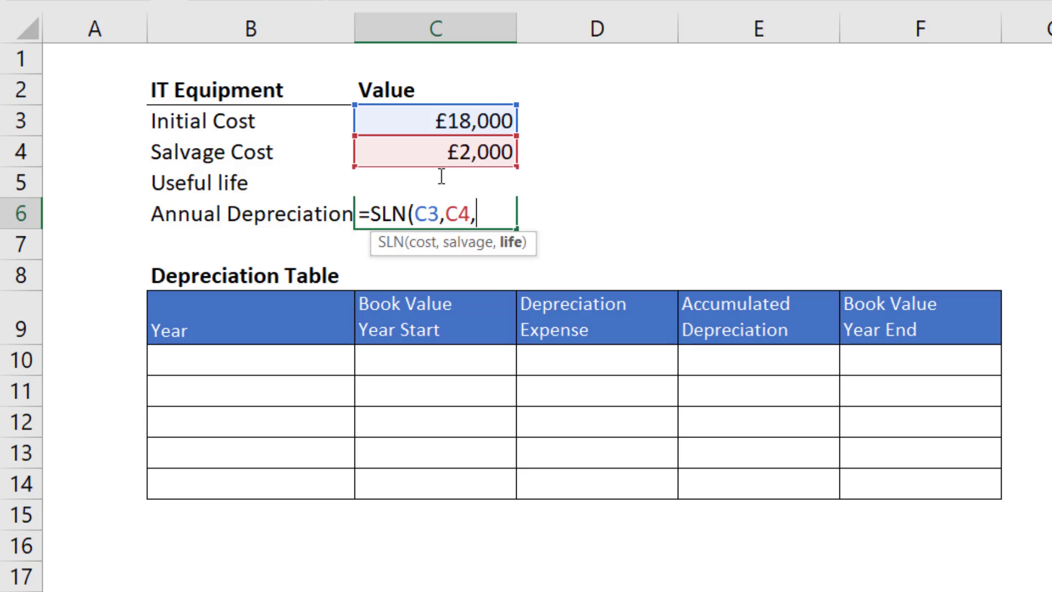
pyautogui.write('C')
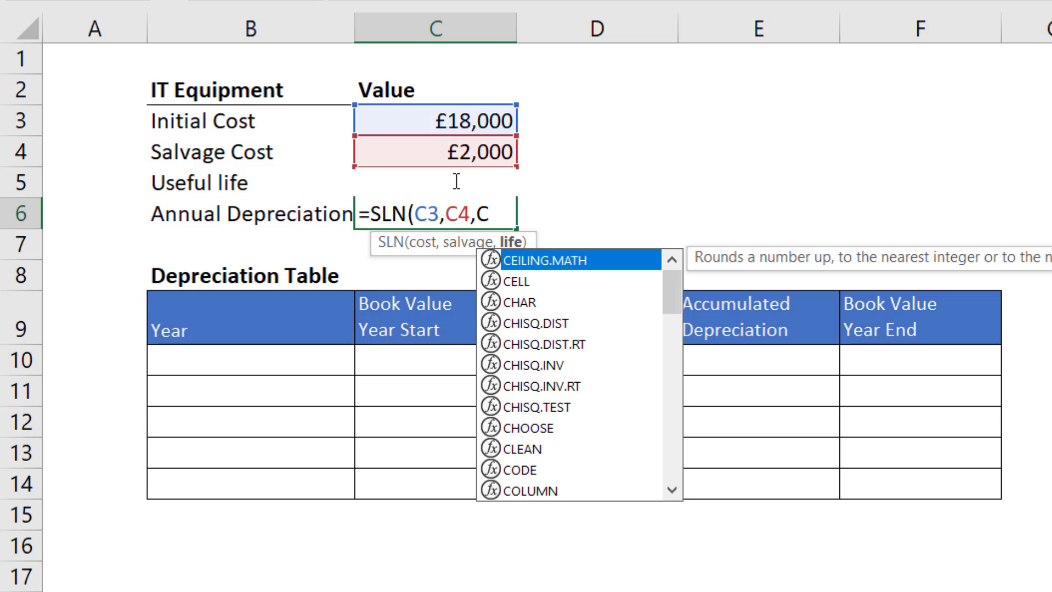
pyautogui.write('5)')
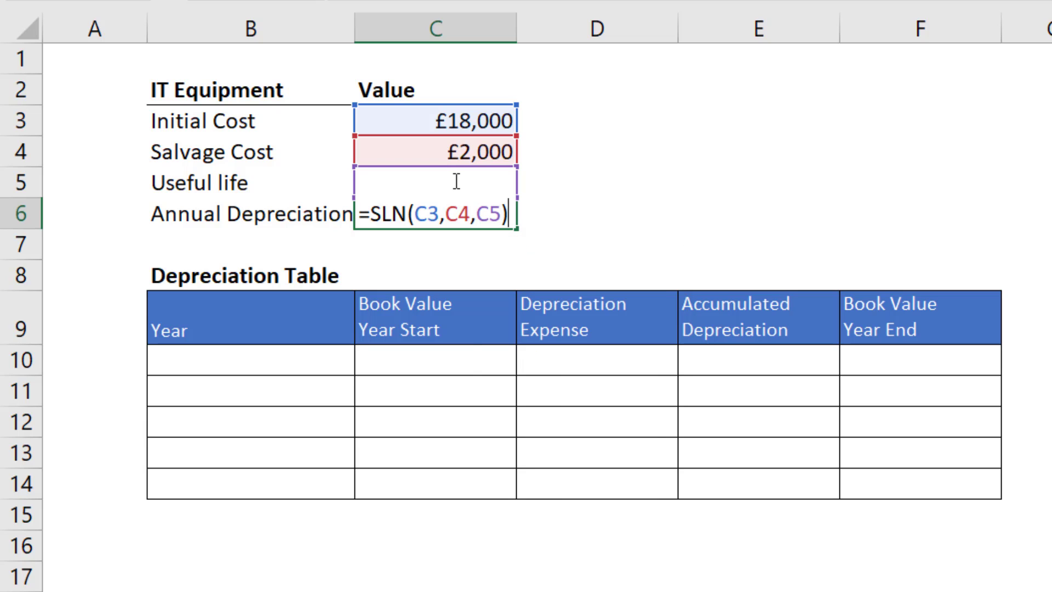
pyautogui.press('Return')
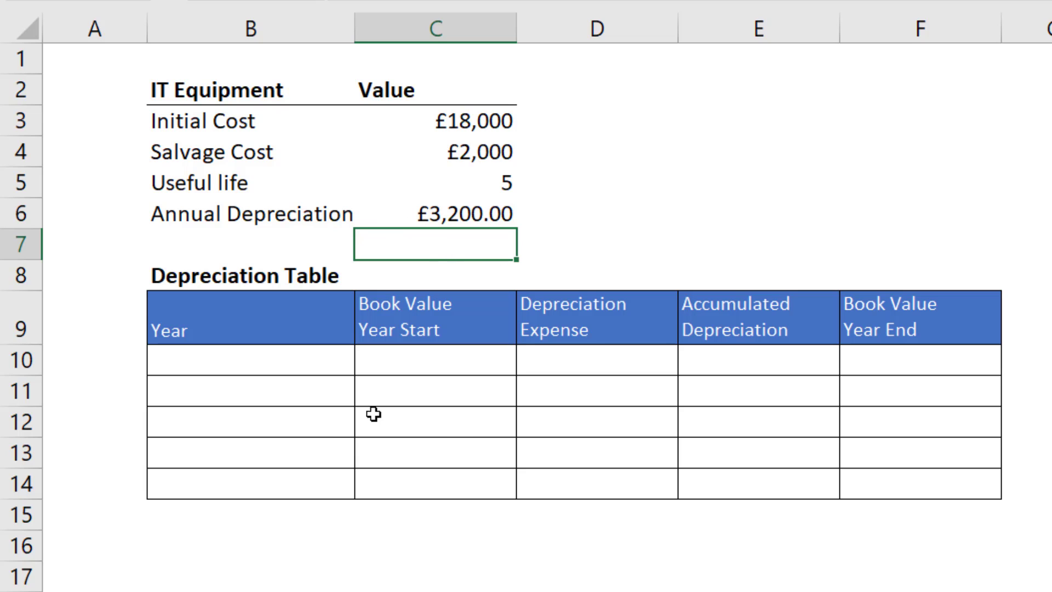
# Number the Year column of the depreciation table from 1 to 5 in B10:B14 as a filled series.
pyautogui.click(305, 386)
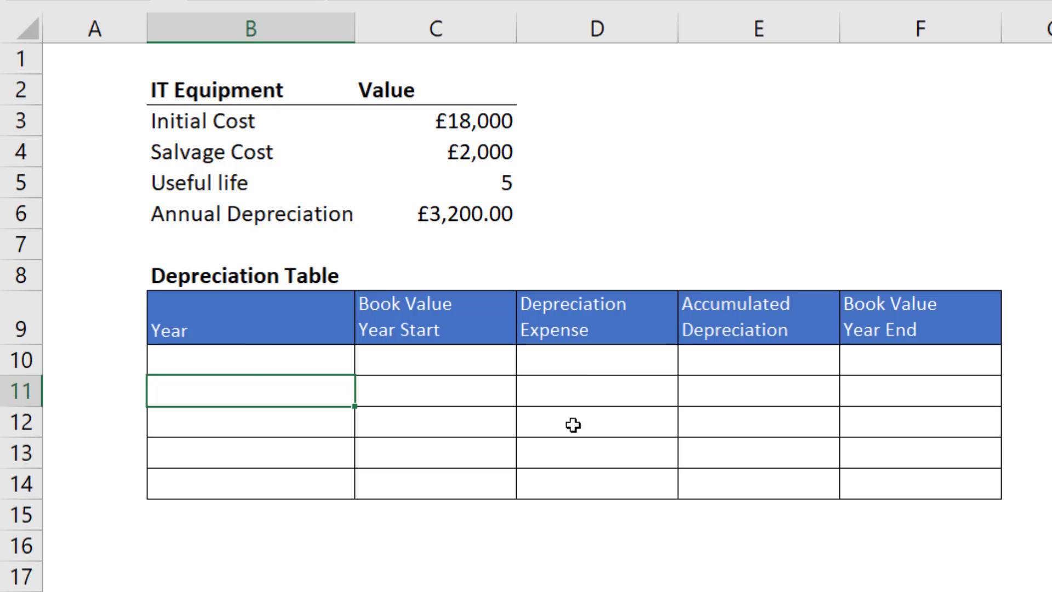
pyautogui.click(250, 357)
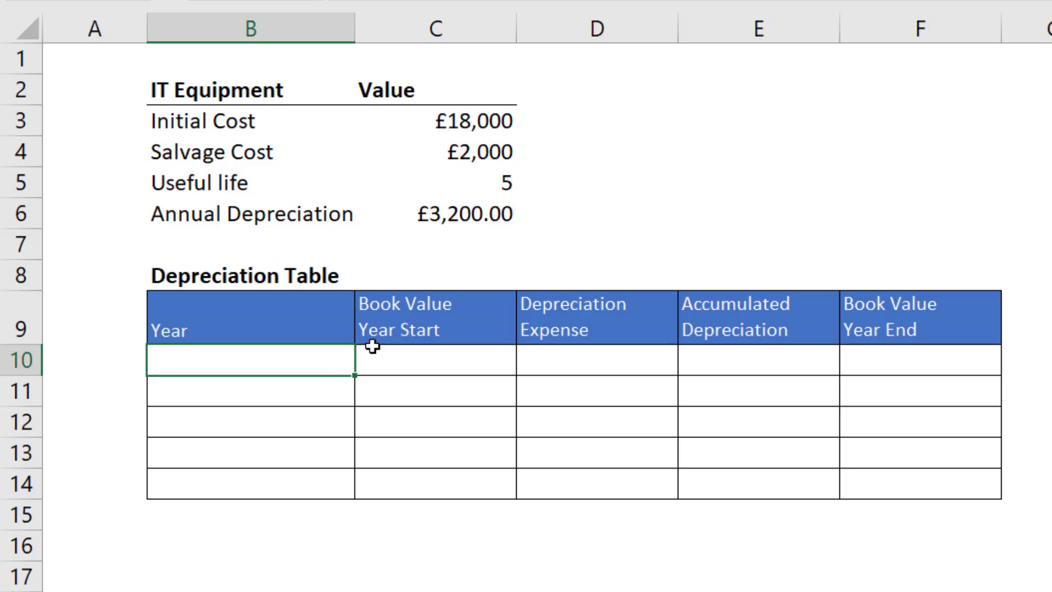
pyautogui.write('1')
pyautogui.click(310, 415)
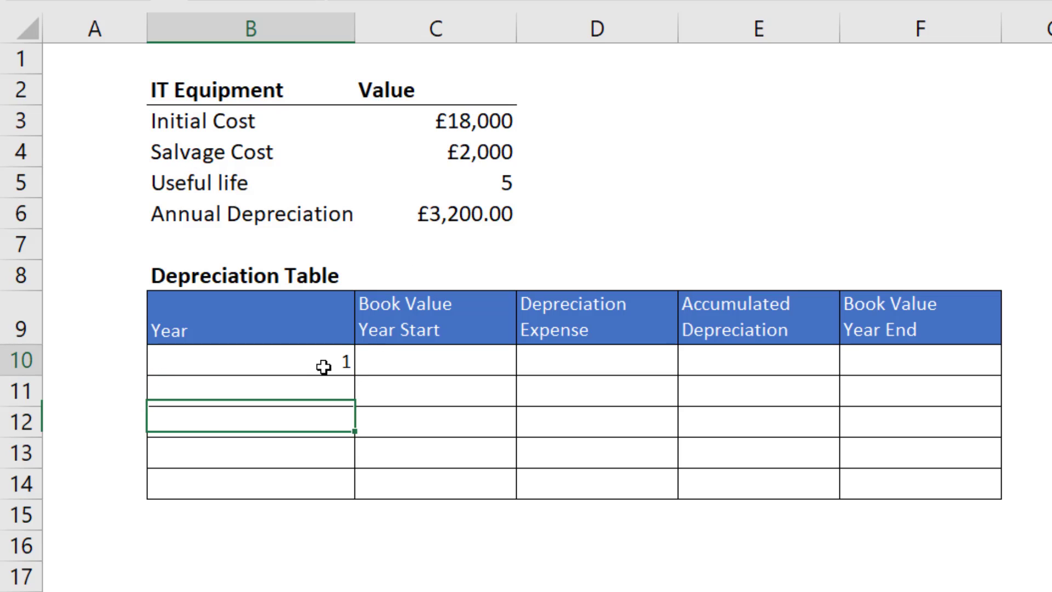
pyautogui.click(329, 367)
pyautogui.moveTo(353, 376); pyautogui.dragTo(352, 497)
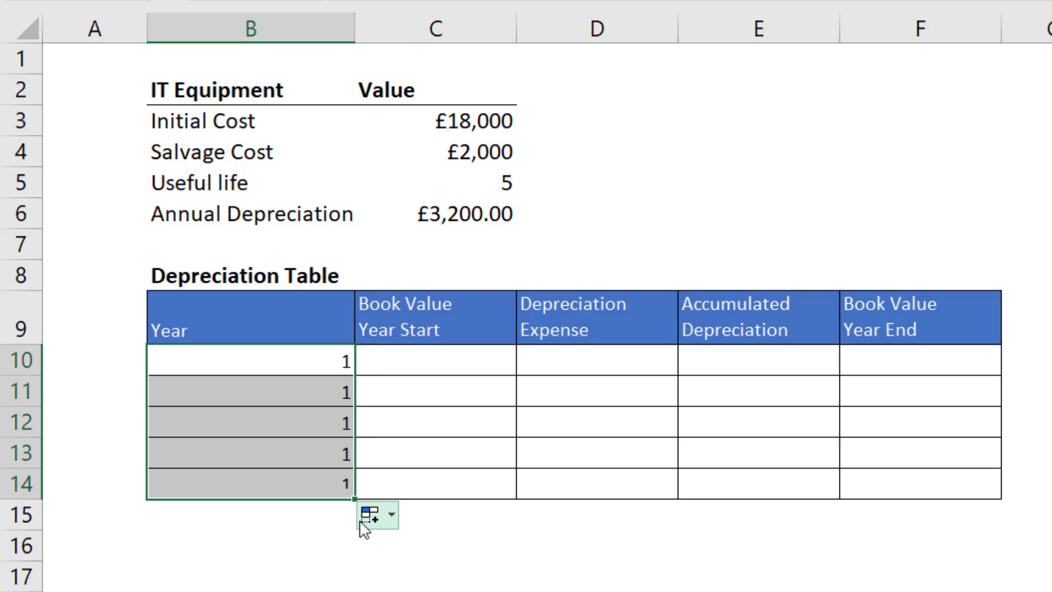
pyautogui.click(393, 518)
pyautogui.click(377, 571)
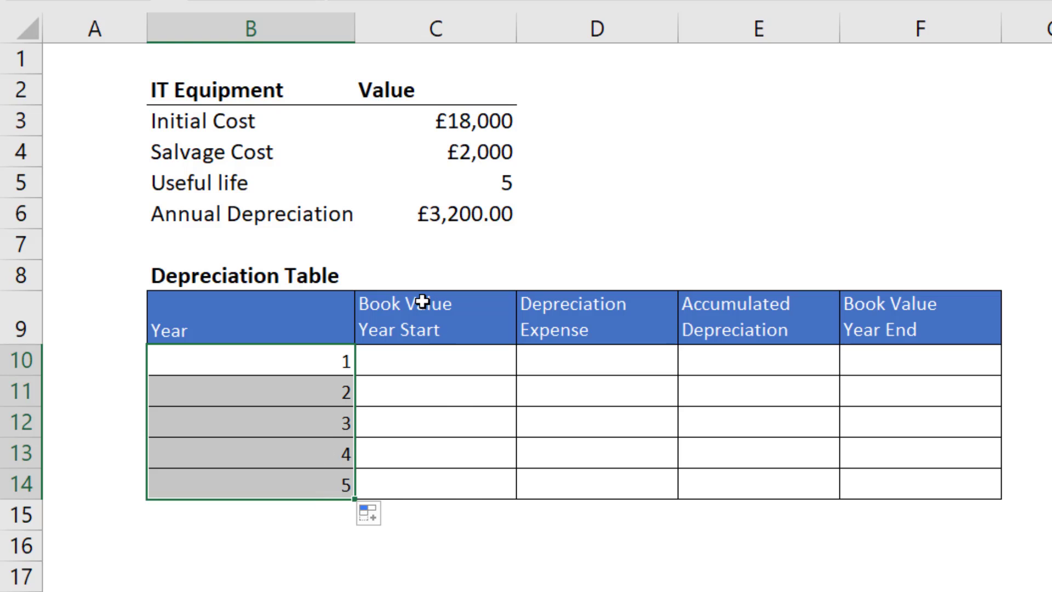
# Enter =$C$3-(B10-1)*$C$6 as the Book Value Year Start in C10 and copy it down to C14.
pyautogui.click(439, 358)
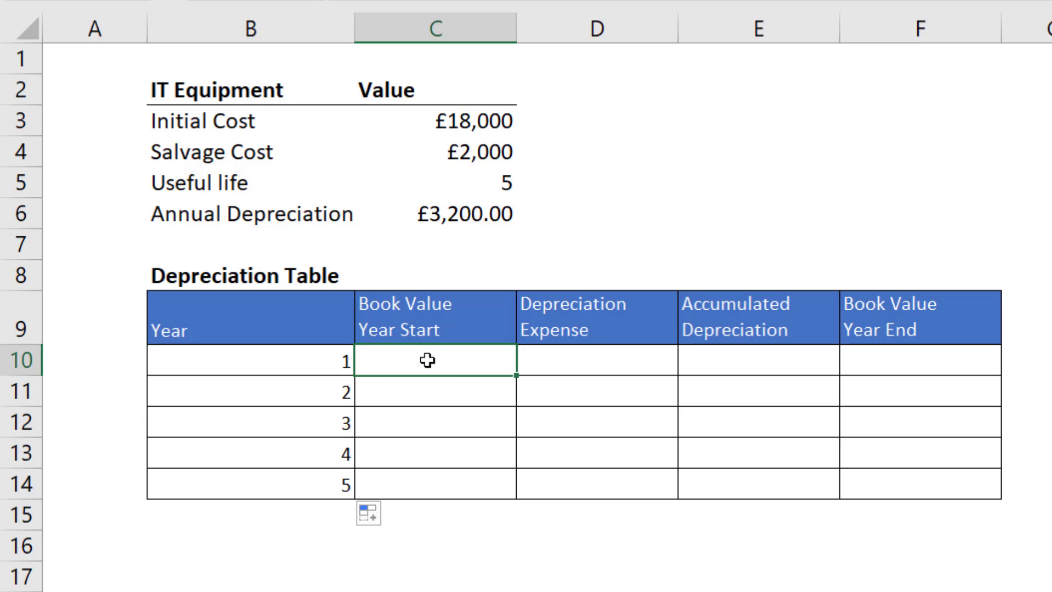
pyautogui.write('=')
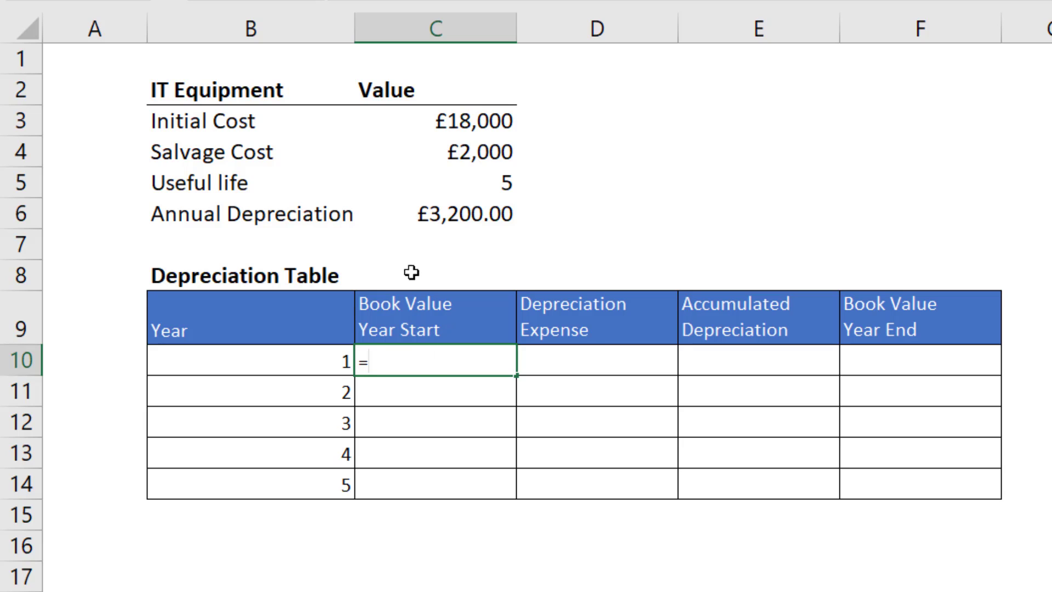
pyautogui.click(465, 125)
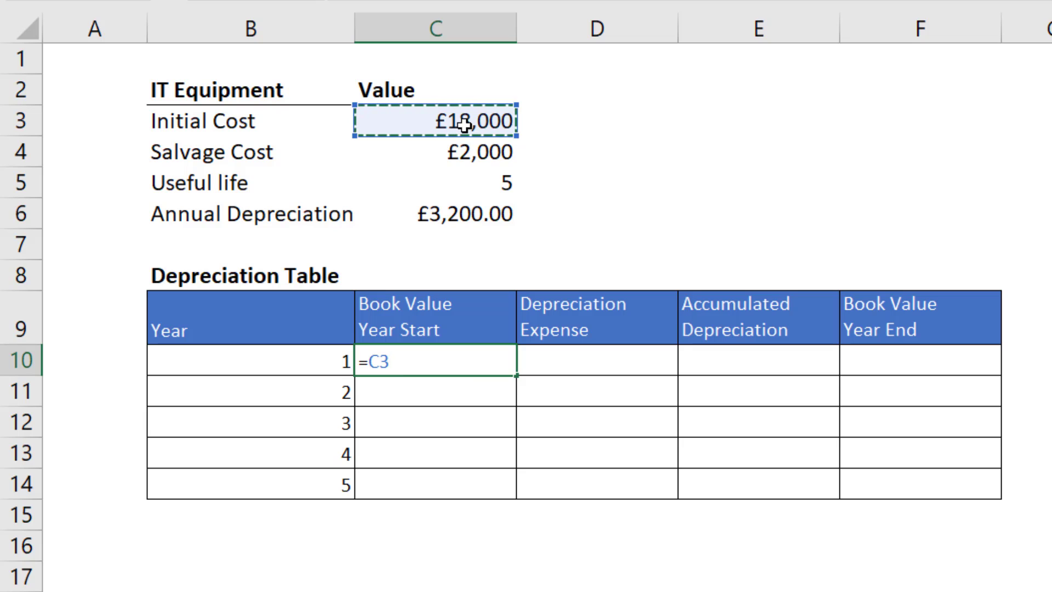
pyautogui.press('F4')
pyautogui.write('-(')
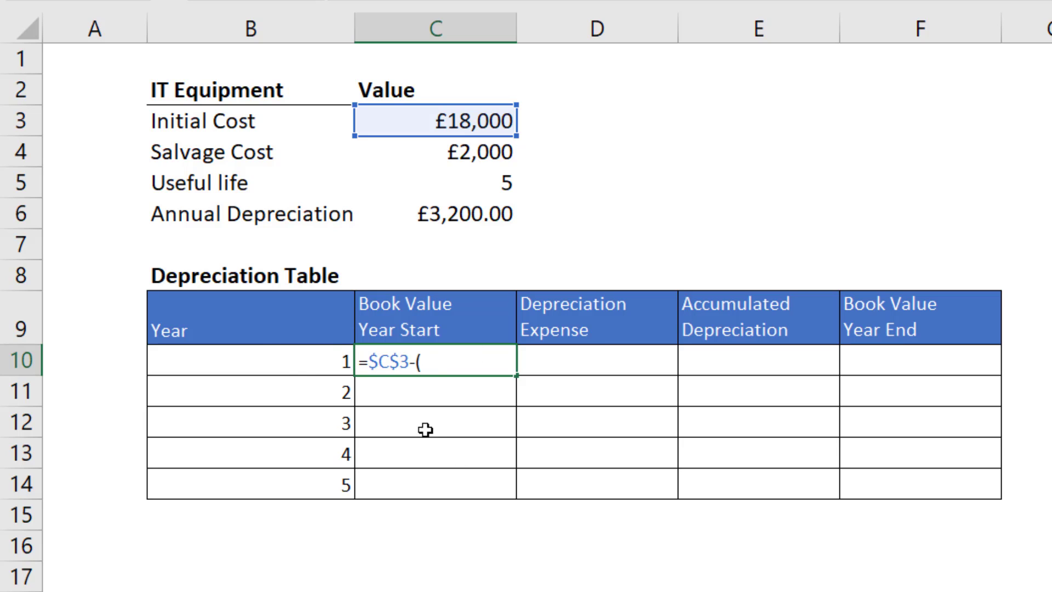
pyautogui.click(308, 361)
pyautogui.write('-')
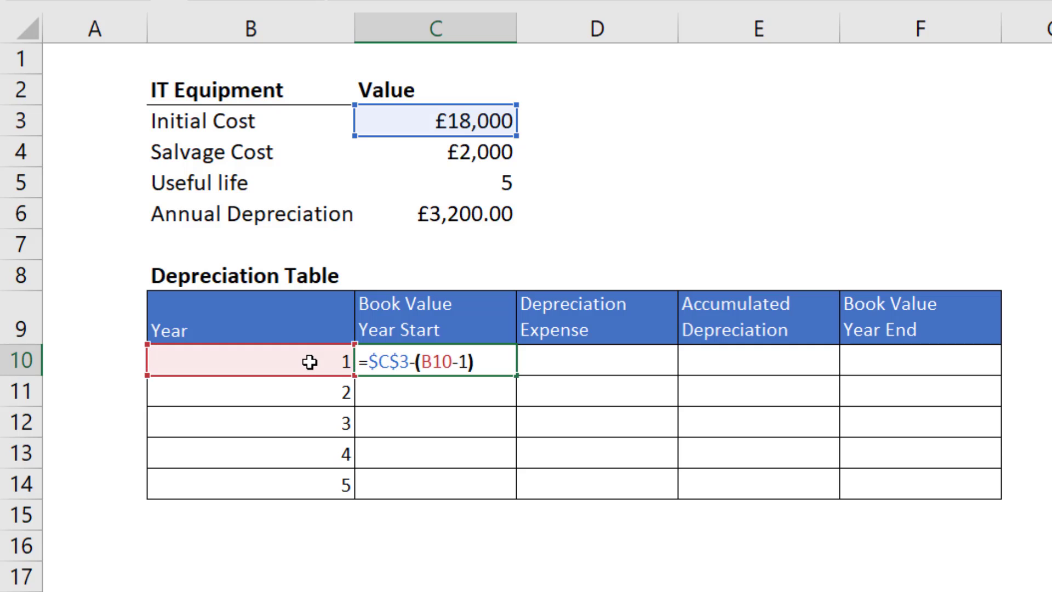
pyautogui.write('1)*')
pyautogui.click(464, 213)
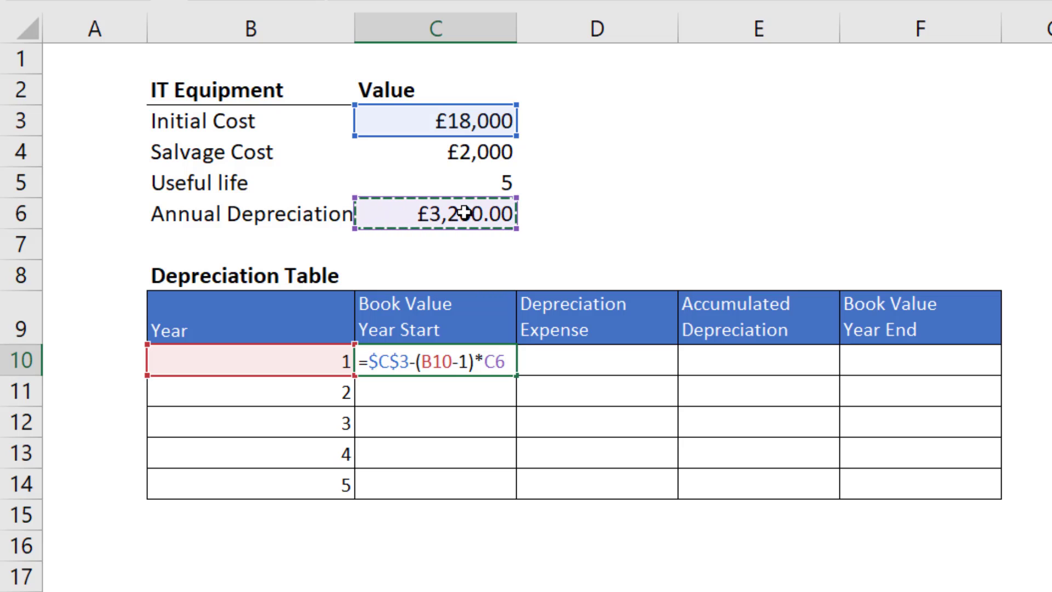
pyautogui.press('F4')
pyautogui.press('Return')
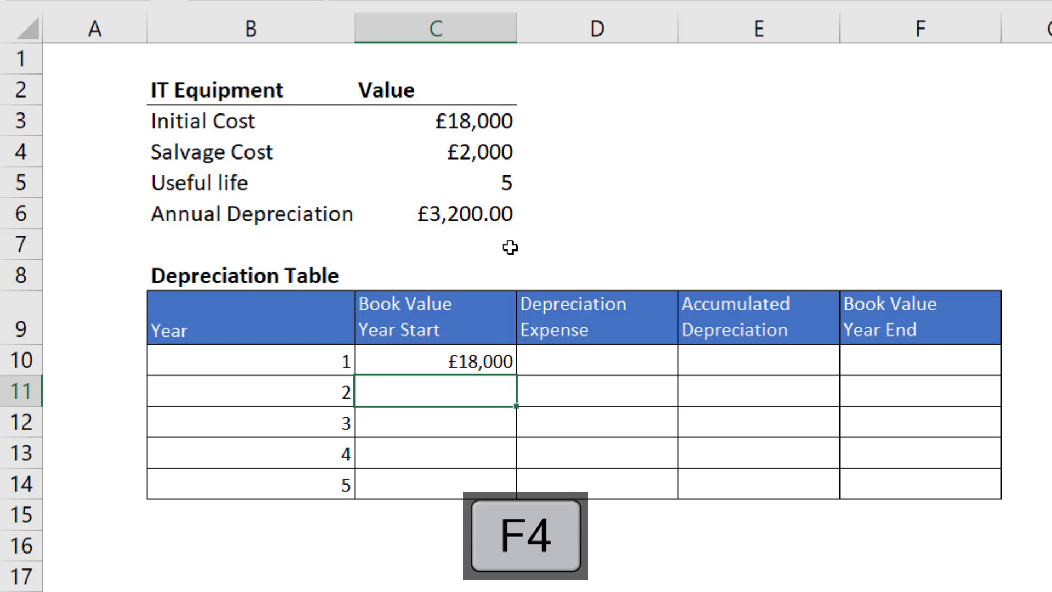
pyautogui.click(505, 365)
pyautogui.moveTo(515, 374); pyautogui.dragTo(488, 490)
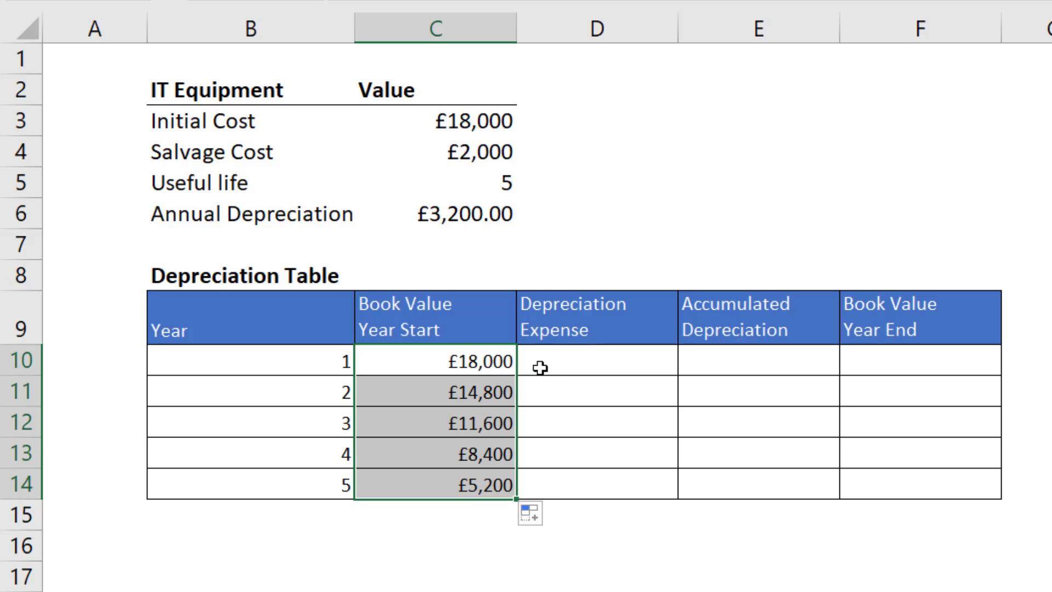
# Enter the absolute reference =$C$6 as the Depreciation Expense in D10 and copy it down to D14.
pyautogui.click(572, 355)
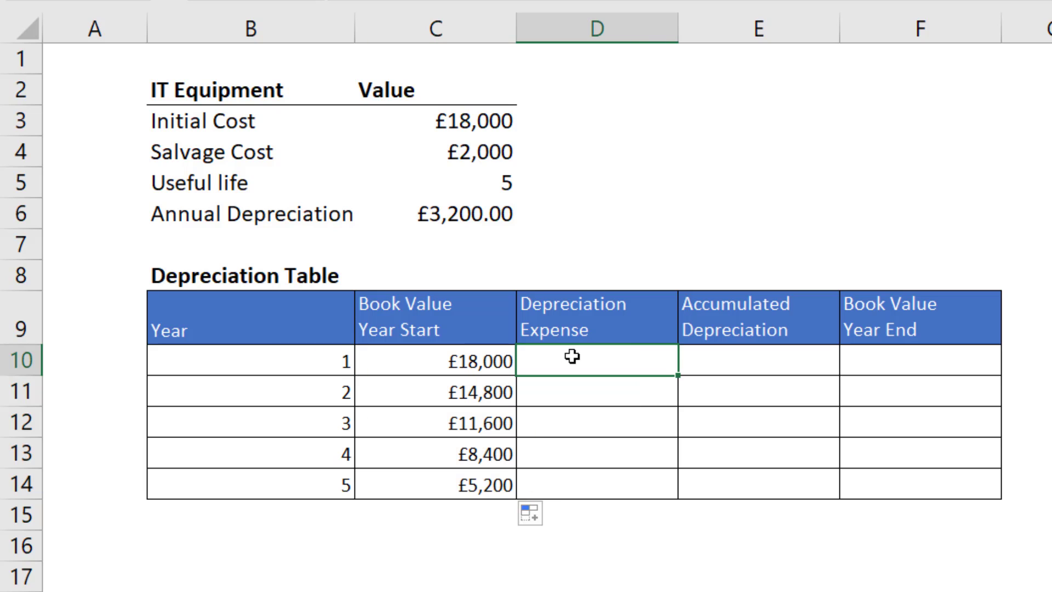
pyautogui.write('=')
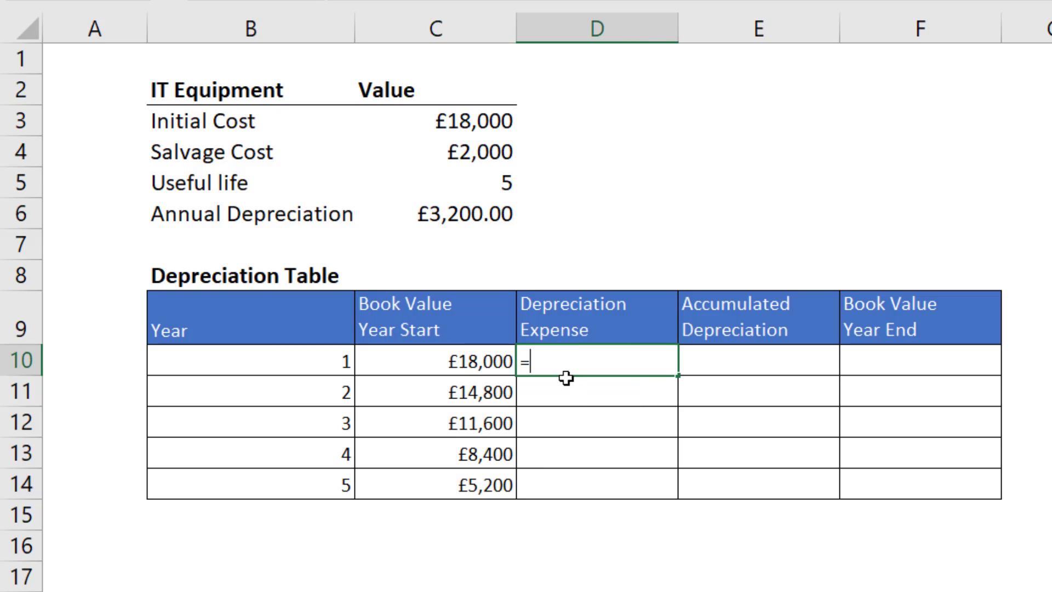
pyautogui.click(459, 213)
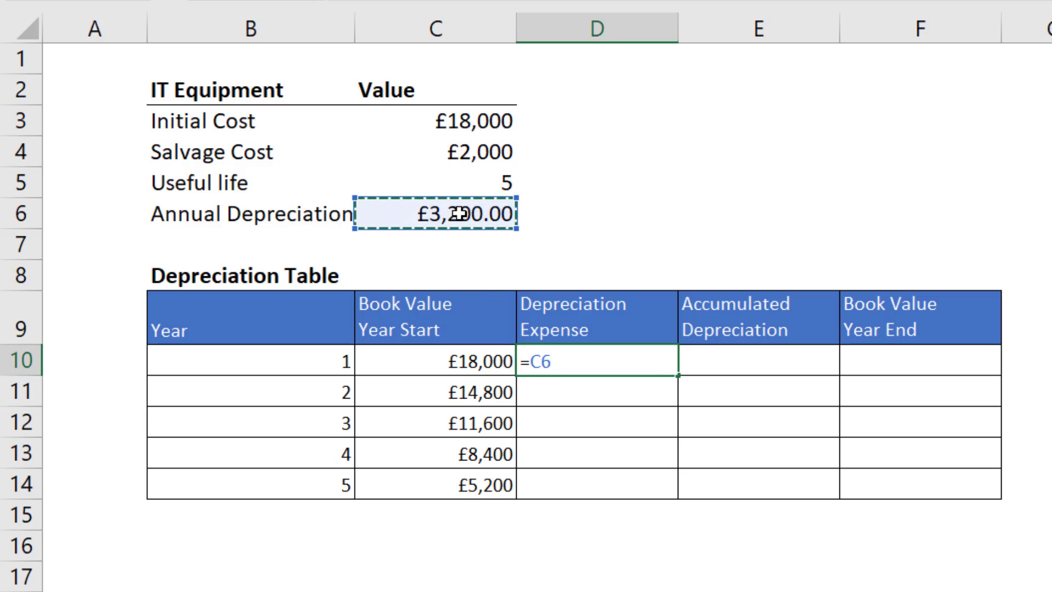
pyautogui.press('F4')
pyautogui.press('Return')
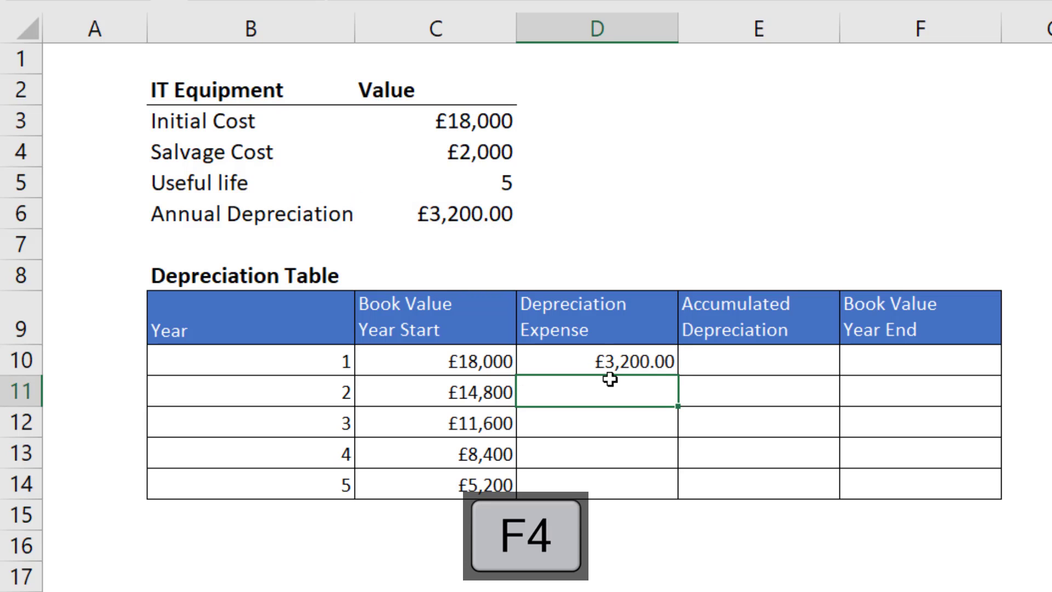
pyautogui.click(608, 364)
pyautogui.moveTo(679, 378); pyautogui.dragTo(678, 484)
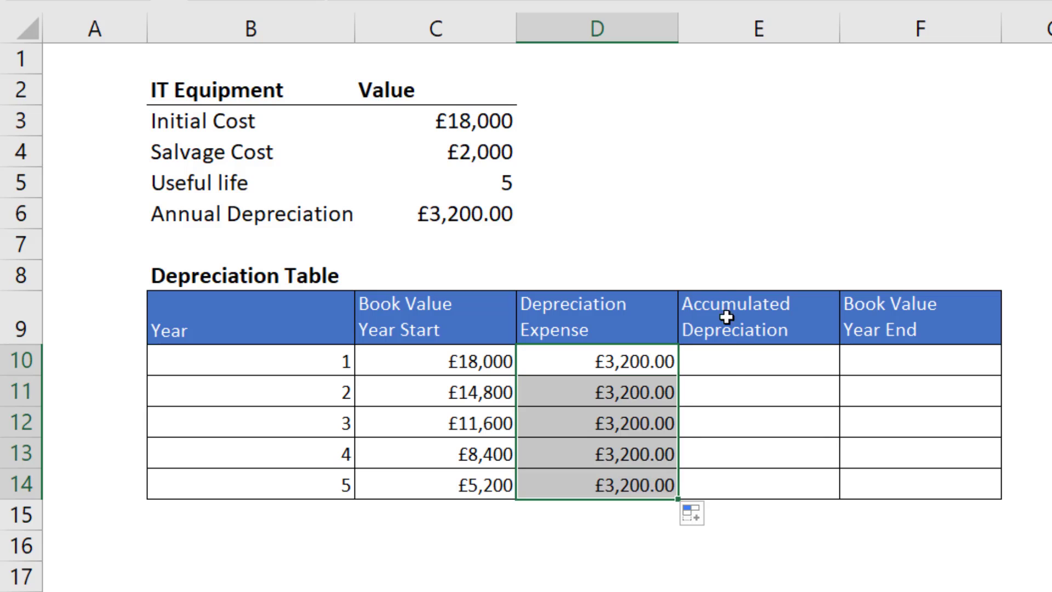
# Enter =$C$6*B10 as the Accumulated Depreciation in E10 and copy it down to E14.
pyautogui.click(760, 362)
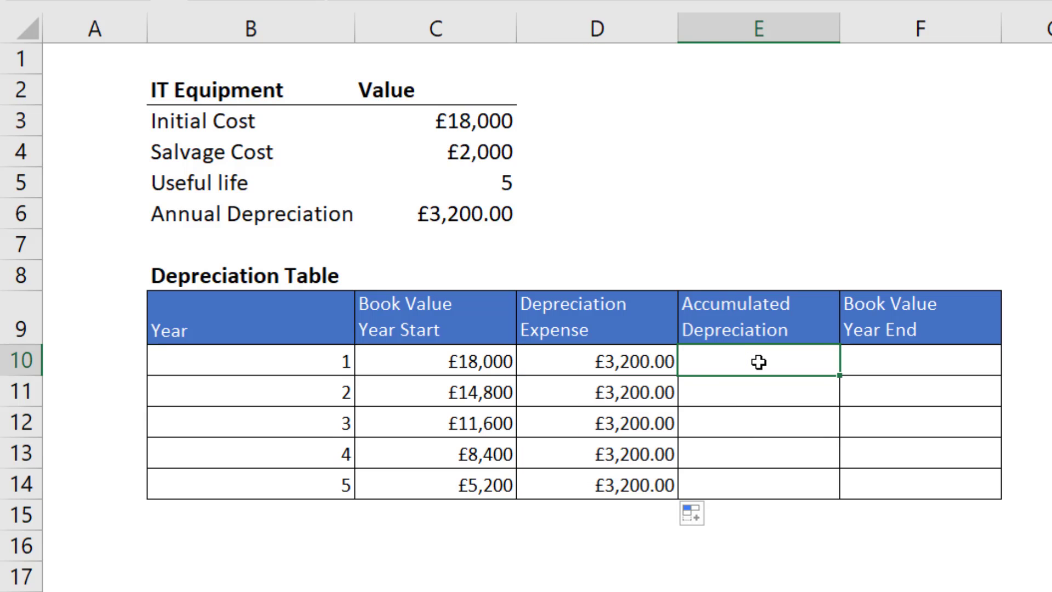
pyautogui.write('=')
pyautogui.click(462, 213)
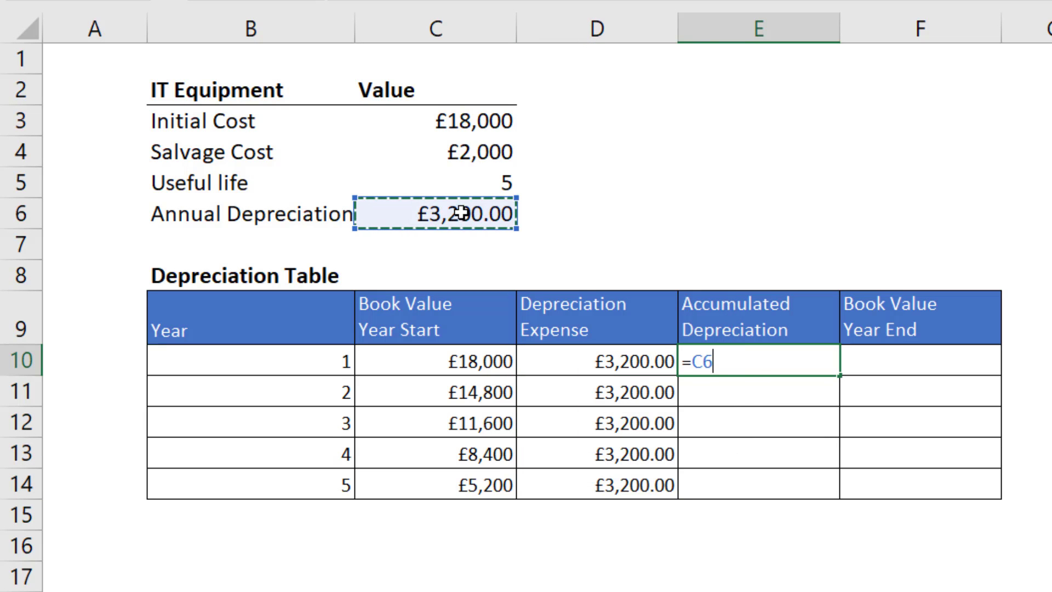
pyautogui.write('*')
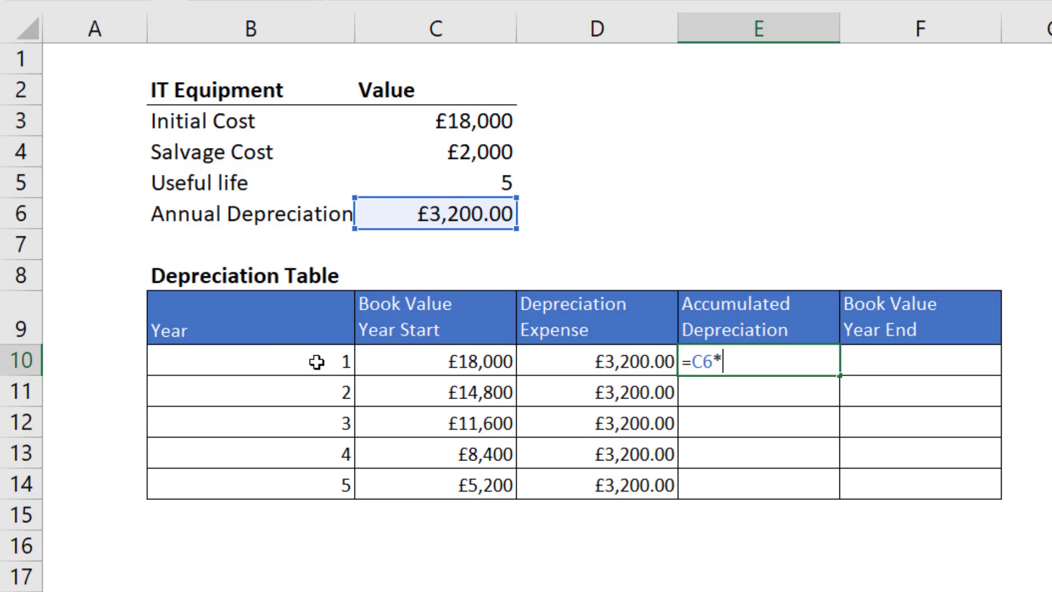
pyautogui.click(316, 361)
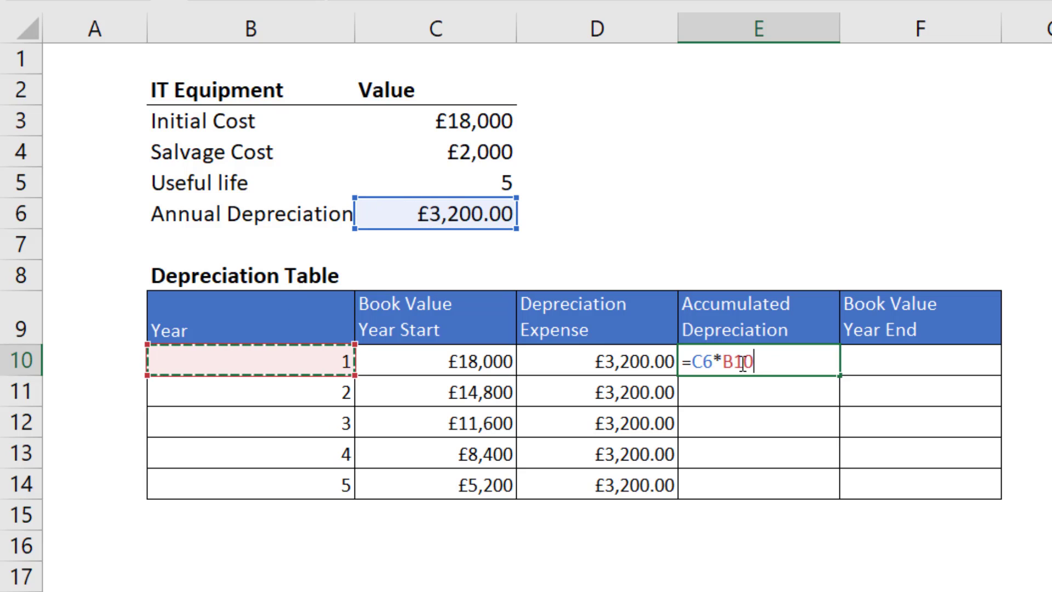
pyautogui.click(706, 363)
pyautogui.press('F4')
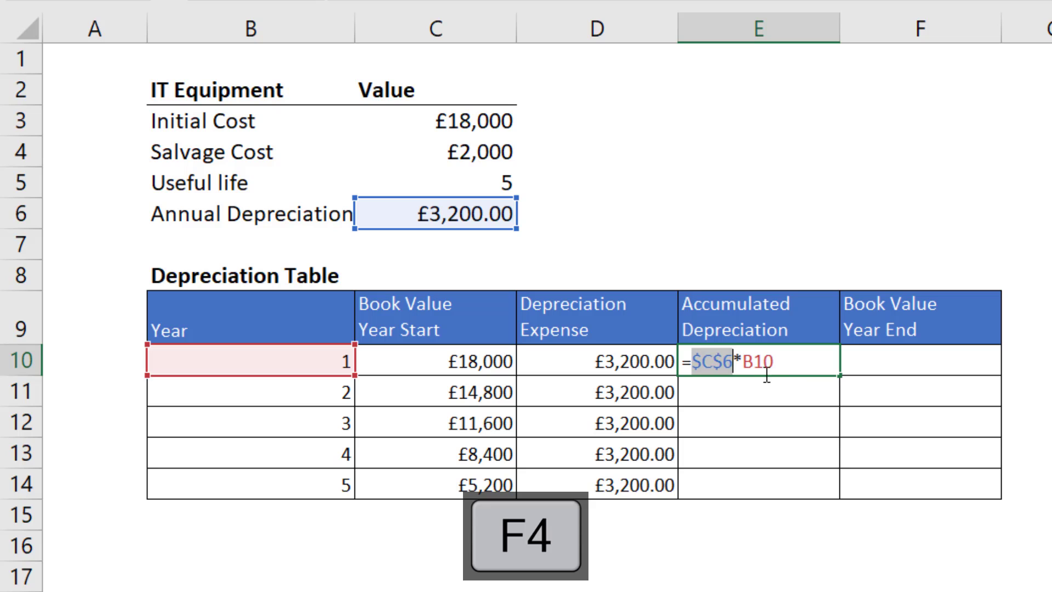
pyautogui.click(778, 363)
pyautogui.press('Return')
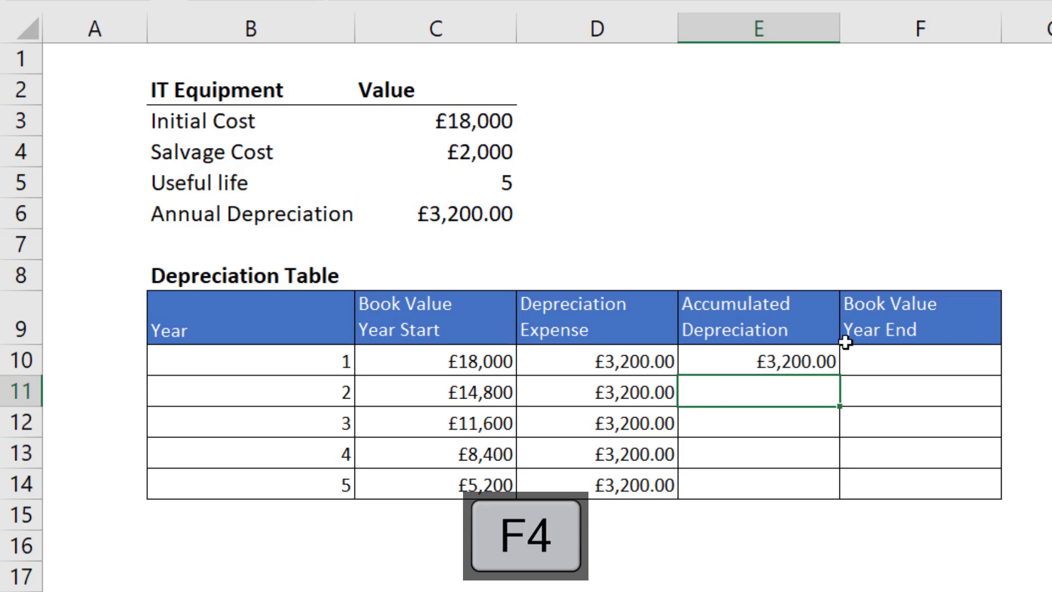
pyautogui.click(763, 360)
pyautogui.moveTo(837, 374); pyautogui.dragTo(833, 493)
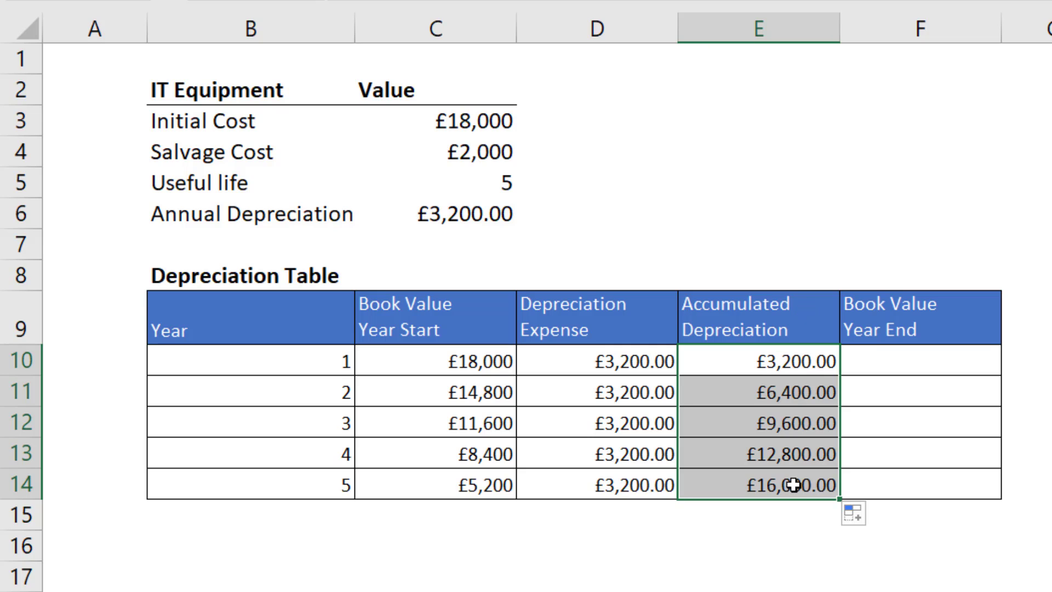
# Enter =C10-$C$6 as the Book Value Year End in F10 and copy it down to F14.
pyautogui.click(950, 359)
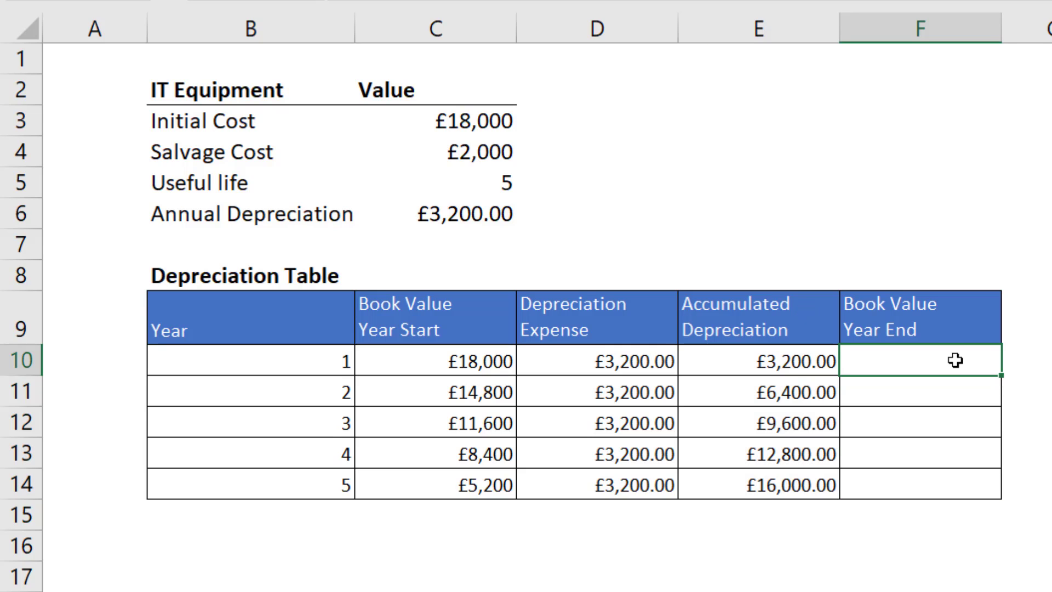
pyautogui.write('=')
pyautogui.click(456, 360)
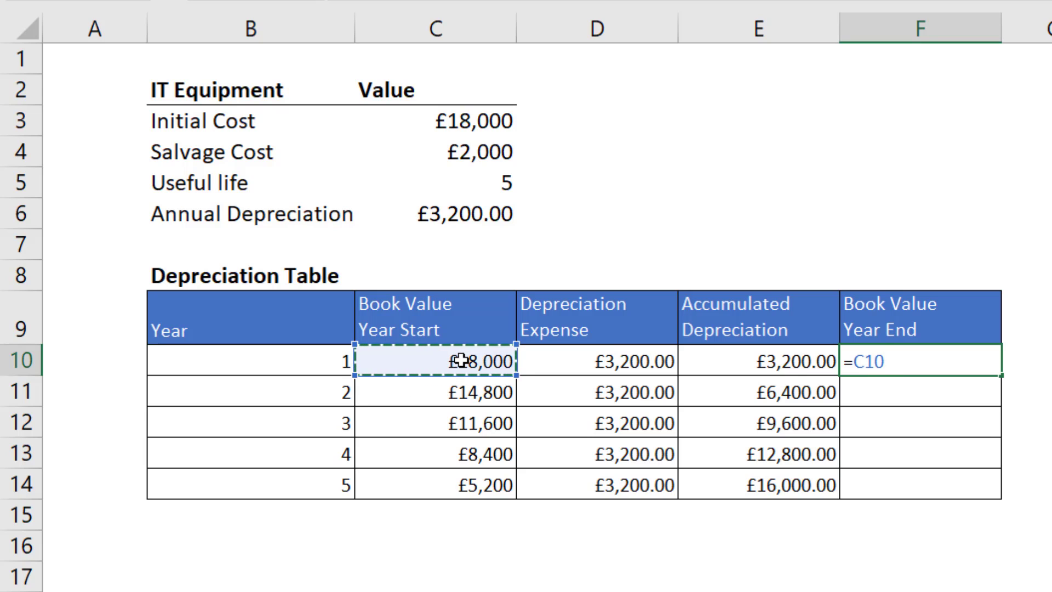
pyautogui.write('-')
pyautogui.click(454, 213)
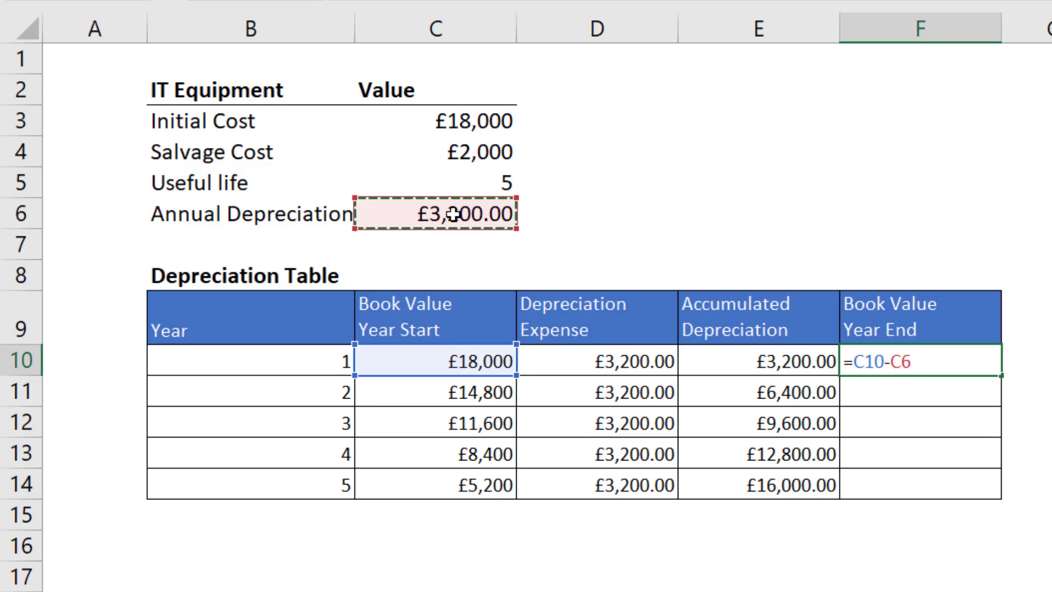
pyautogui.press('F4')
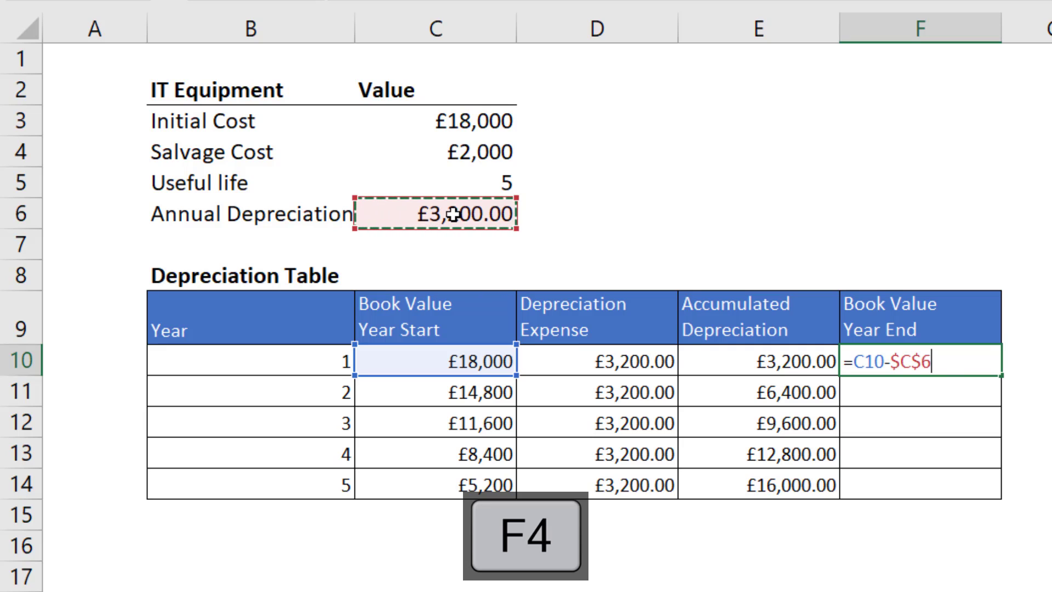
pyautogui.press('Return')
pyautogui.click(956, 363)
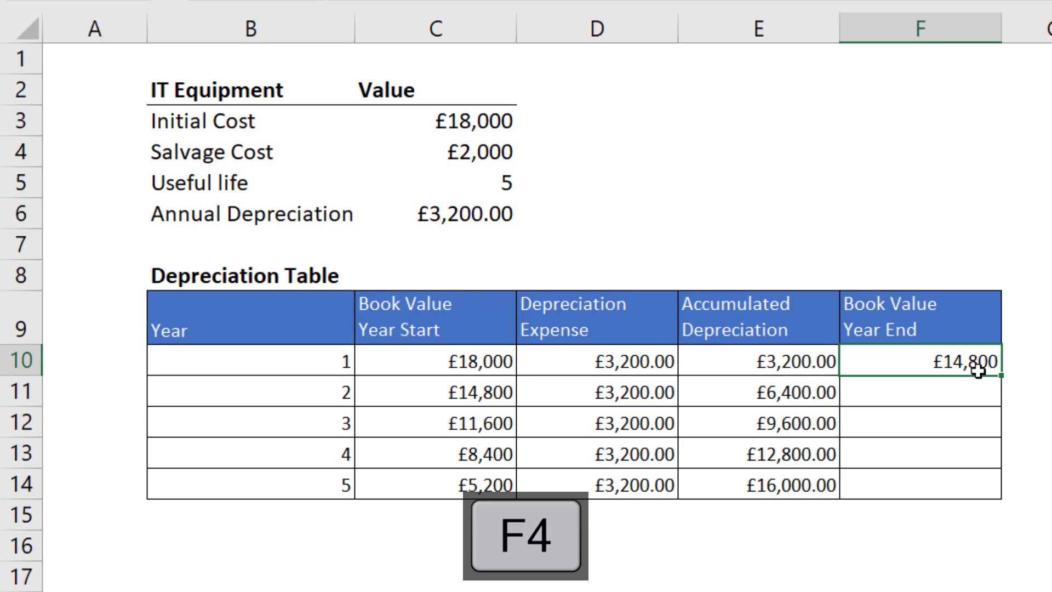
pyautogui.moveTo(1001, 375); pyautogui.dragTo(987, 497)
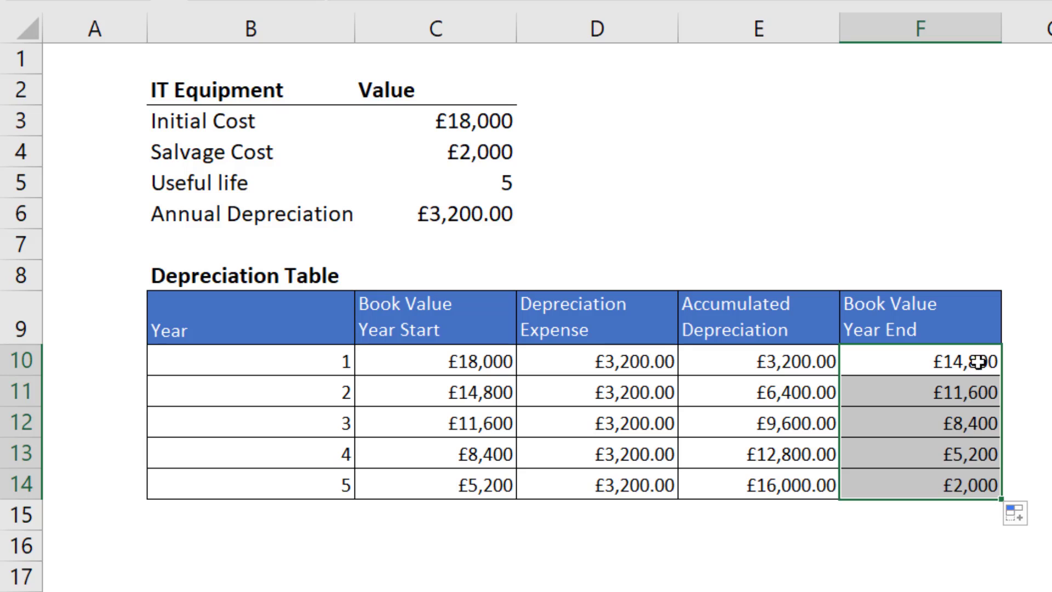
pyautogui.click(951, 486)
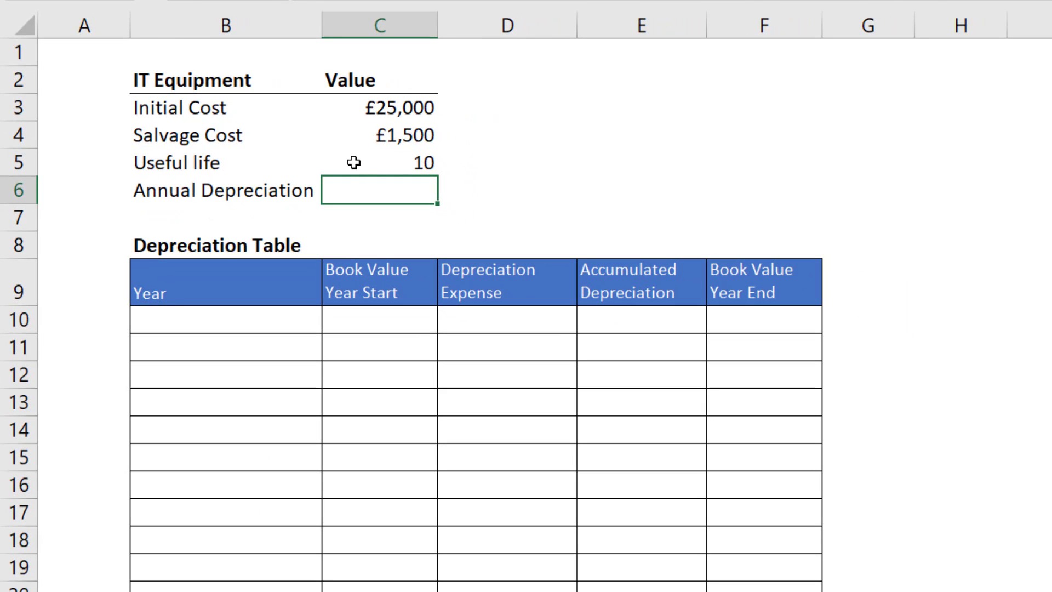
# In the £25,000 IT equipment schedule, calculate the annual depreciation in C6 with =SLN(C3,C4,C5).
pyautogui.write('=sln')
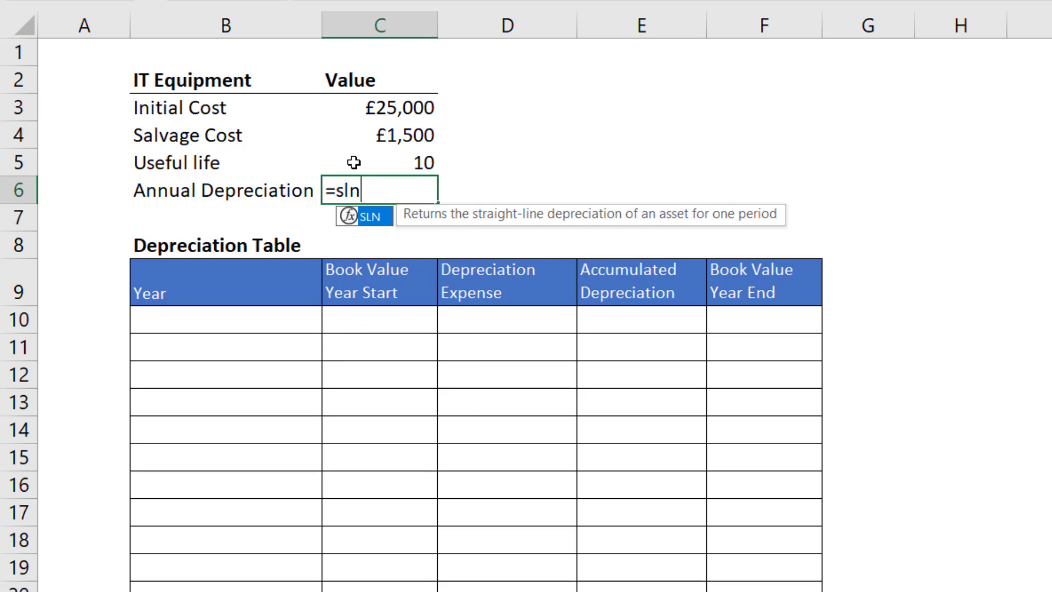
pyautogui.doubleClick(380, 213)
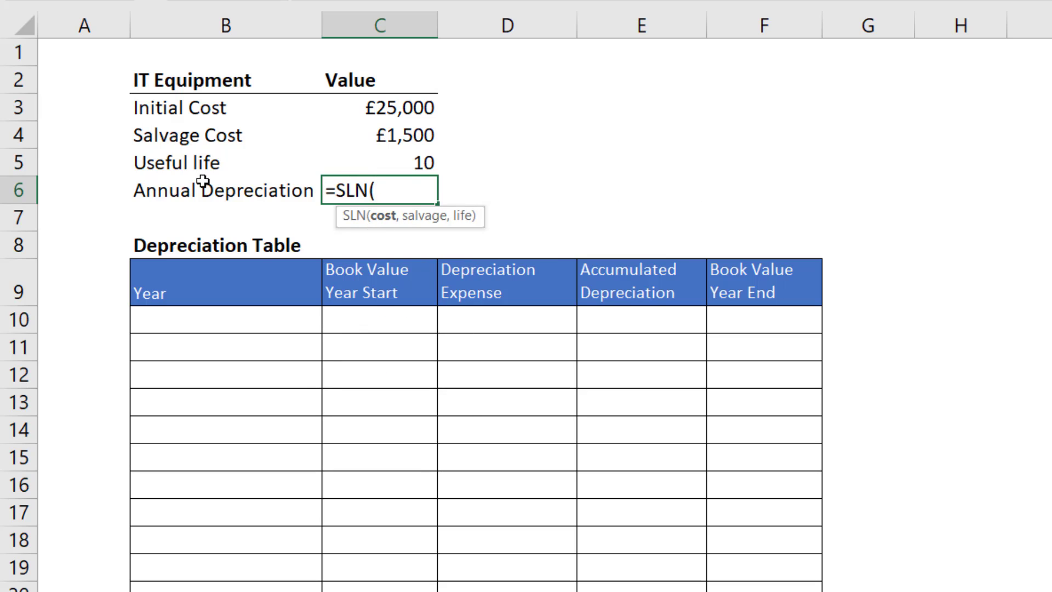
pyautogui.click(413, 110)
pyautogui.write(',')
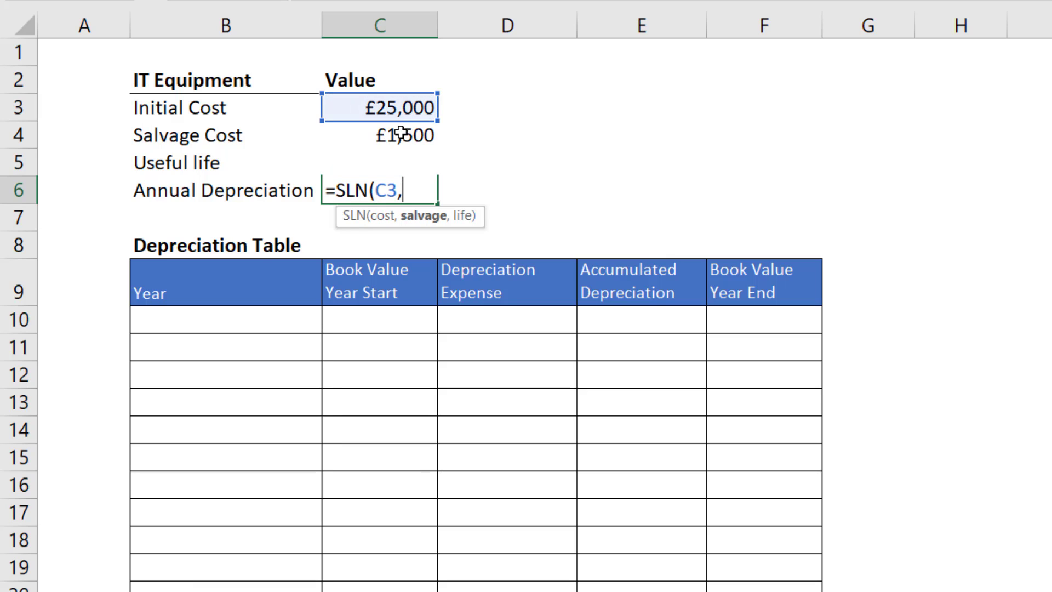
pyautogui.click(402, 133)
pyautogui.write(',c5')
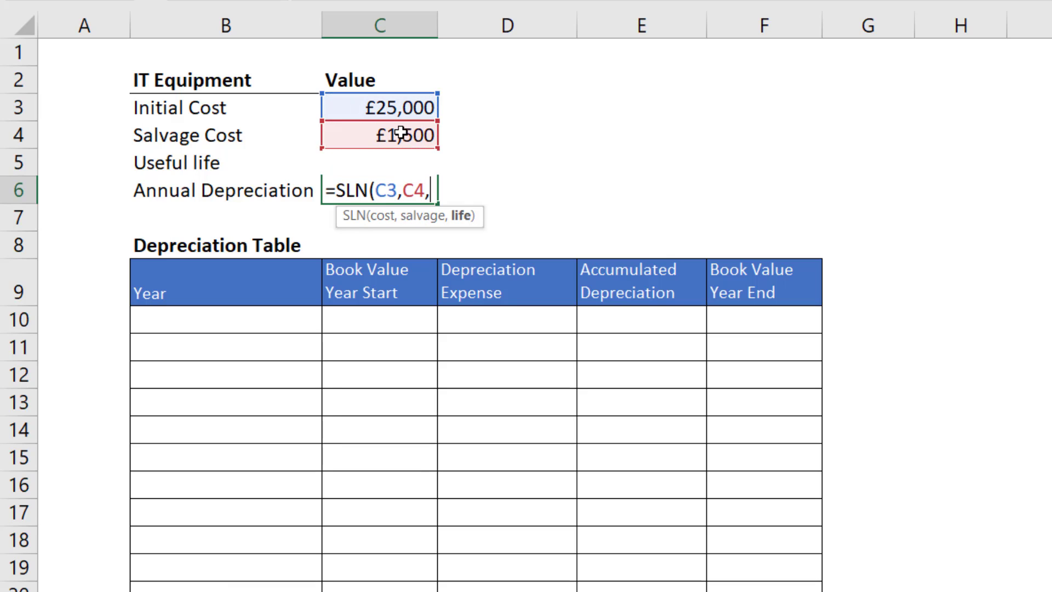
pyautogui.write(')')
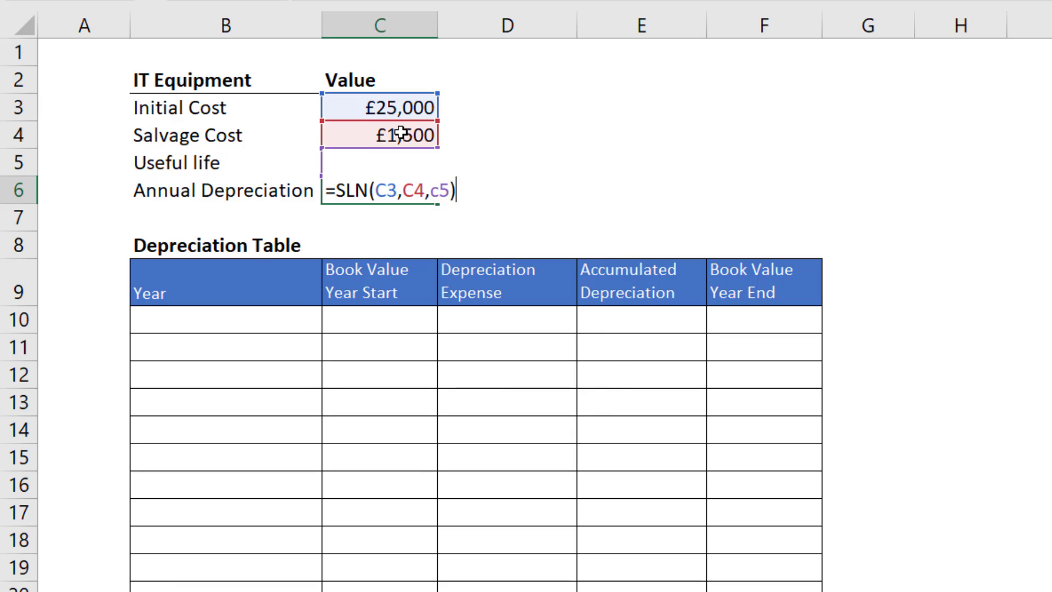
pyautogui.press('Return')
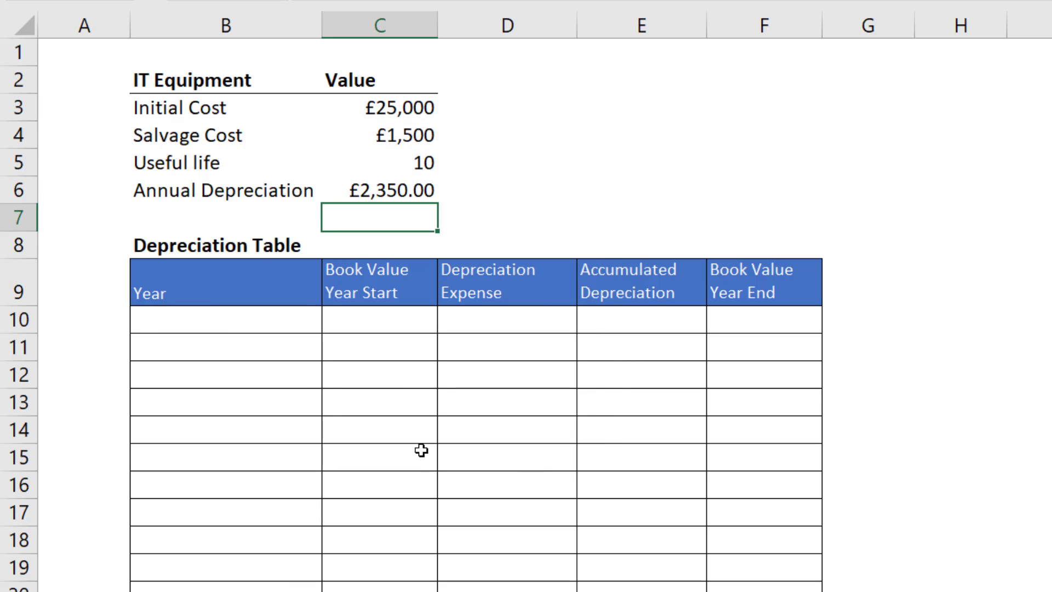
# Generate the Year column from the useful life by entering =SEQUENCE(C5) in B10.
pyautogui.click(268, 326)
pyautogui.write('=')
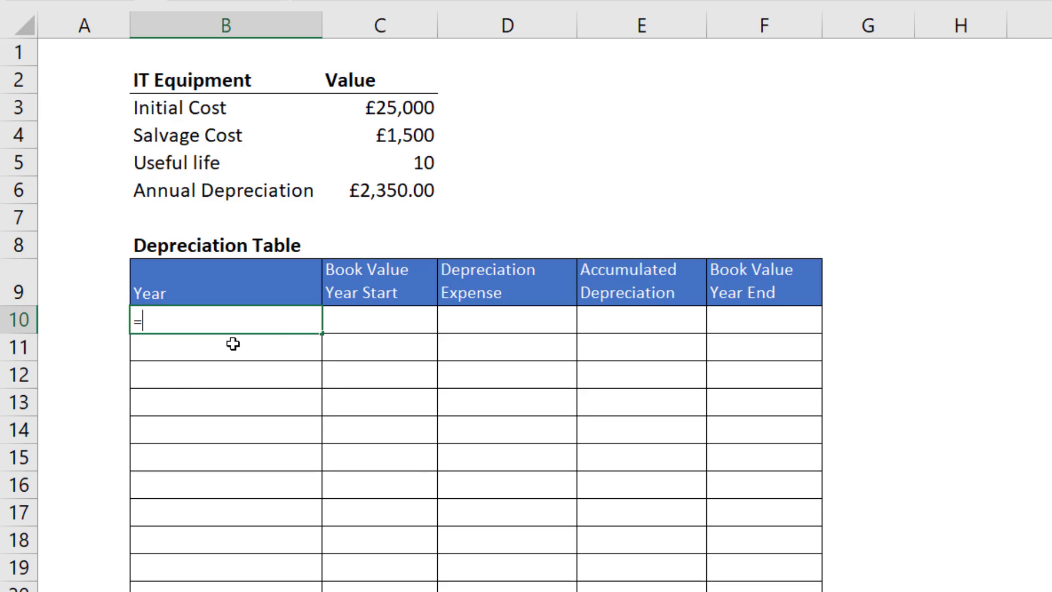
pyautogui.write('se')
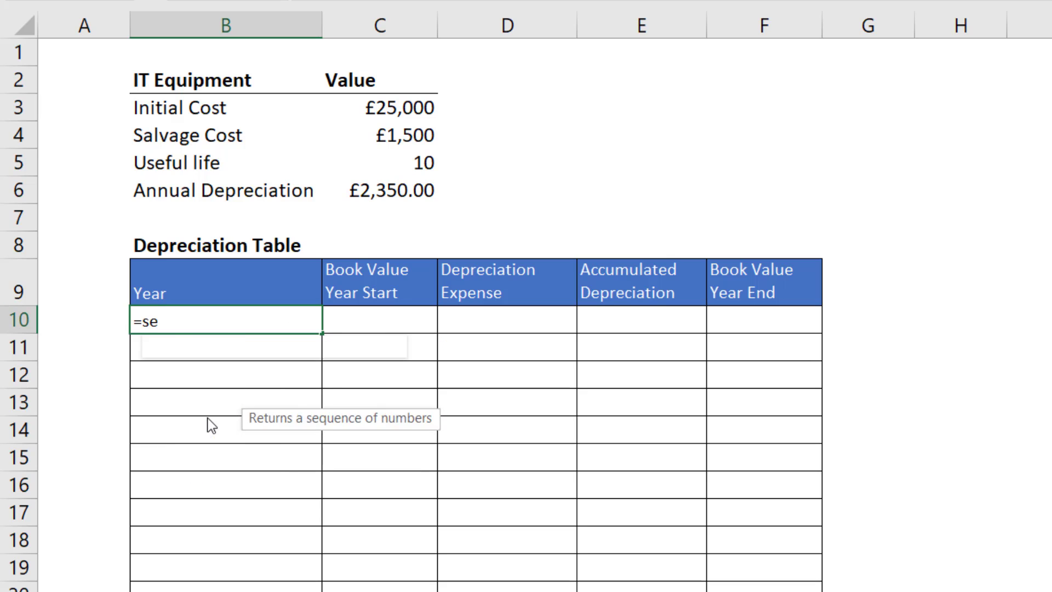
pyautogui.doubleClick(212, 422)
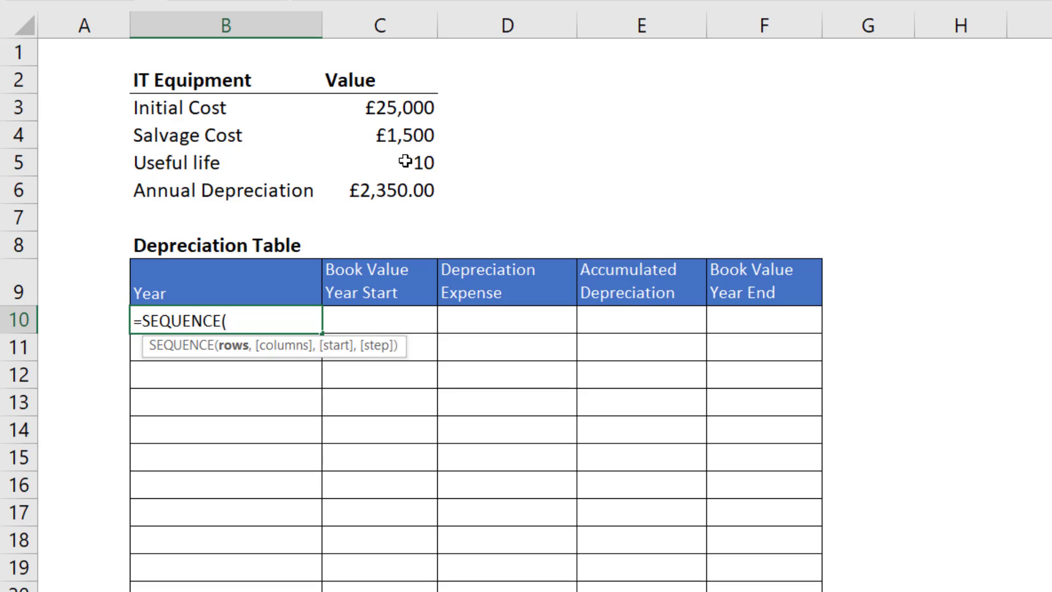
pyautogui.click(403, 164)
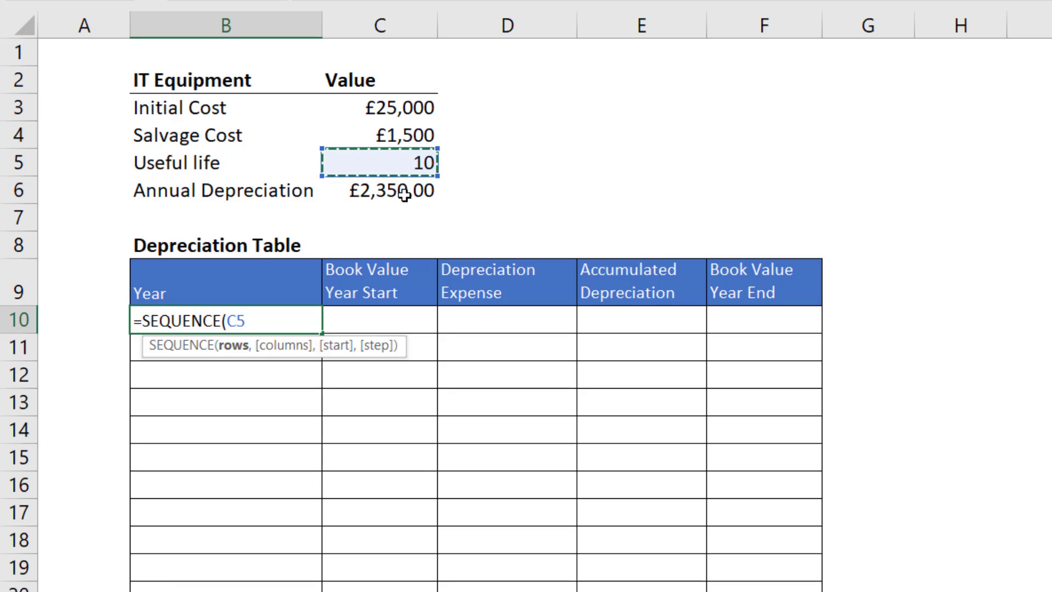
pyautogui.write(')')
pyautogui.press('Return')
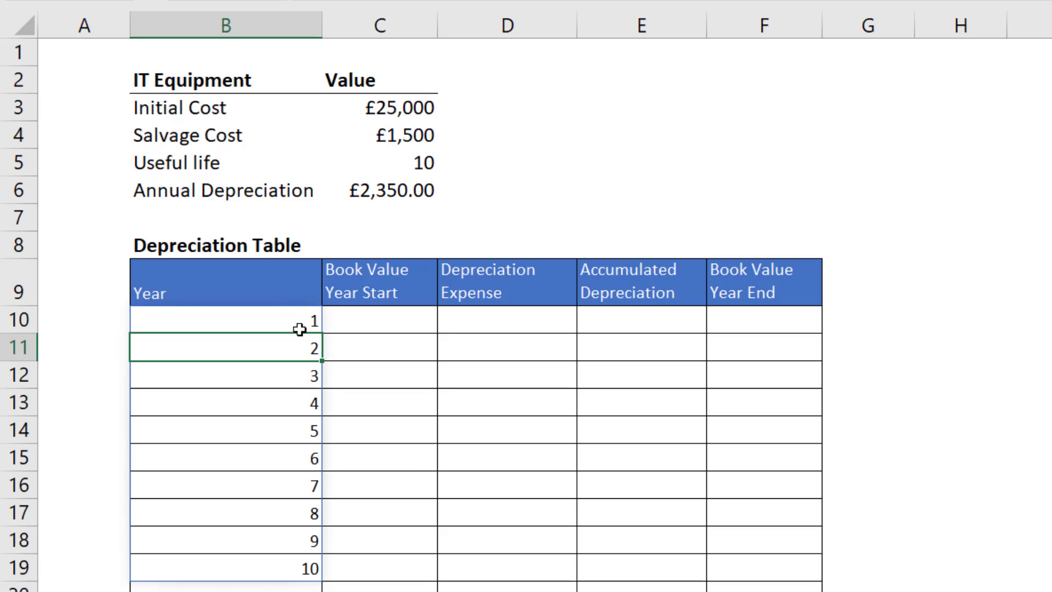
# Test the dynamic Year column by setting the useful life in C5 to 8, and set it back to 10.
pyautogui.click(421, 164)
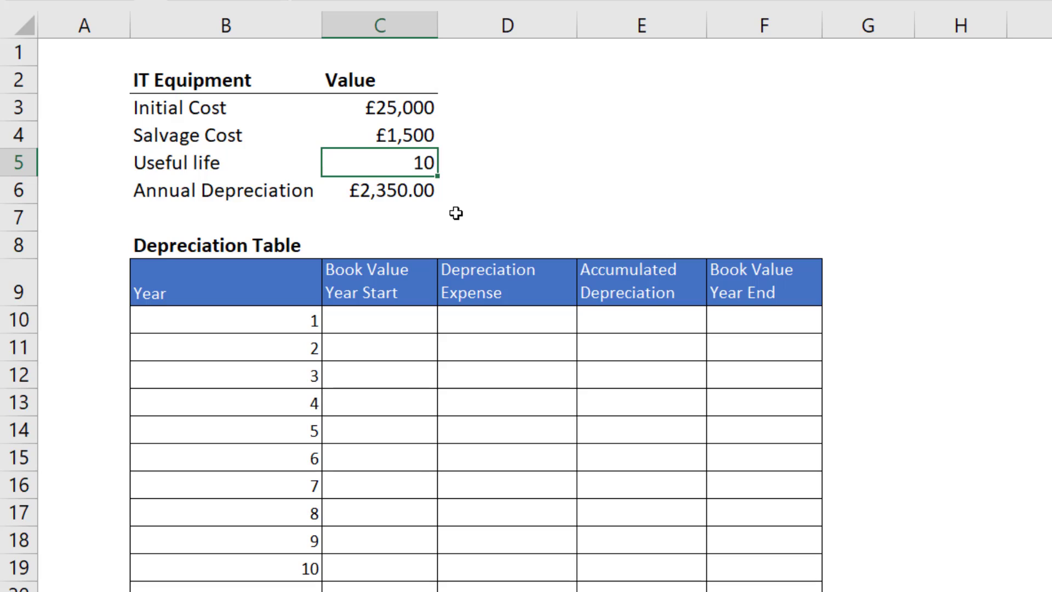
pyautogui.write('8')
pyautogui.press('Return')
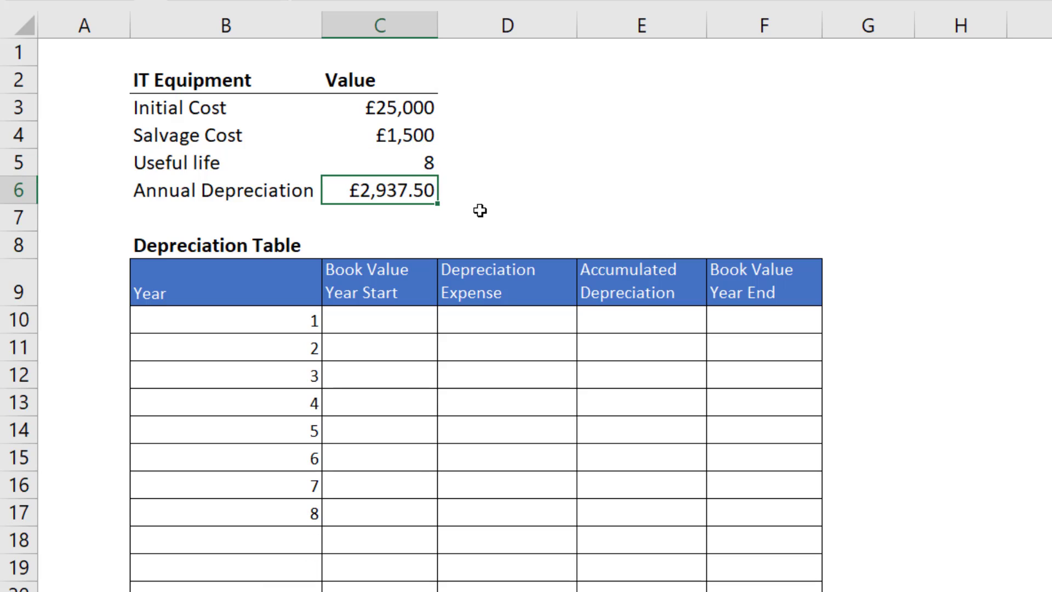
pyautogui.click(412, 159)
pyautogui.write('10')
pyautogui.press('Return')
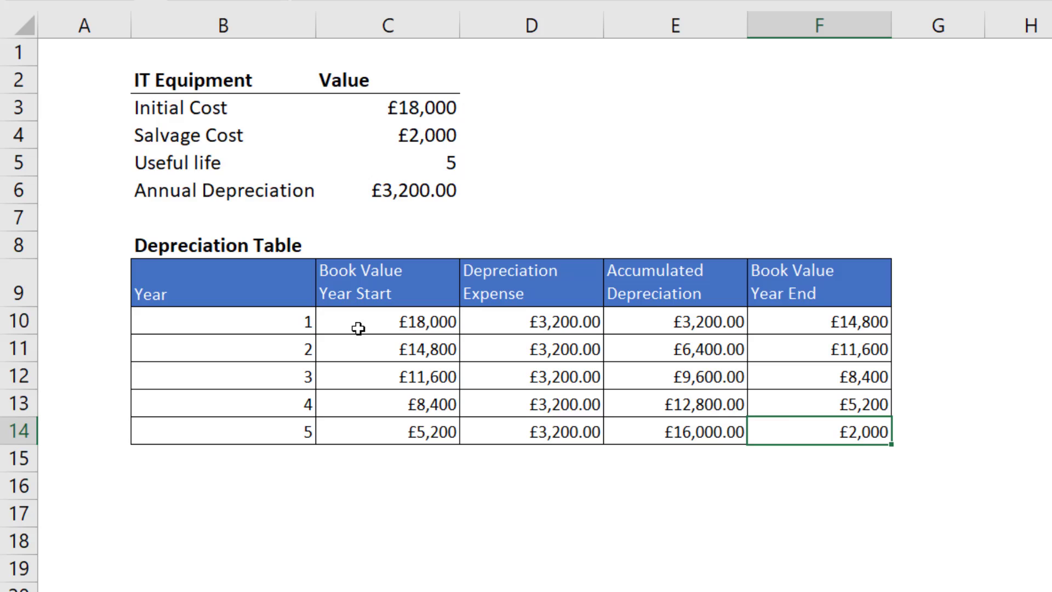
# Review the fixed schedule's year-start formula, and enter =C3-(B10#-1)*C6 in C10 of the £25,000 schedule as the dynamic Book Value Year Start.
pyautogui.doubleClick(395, 319)
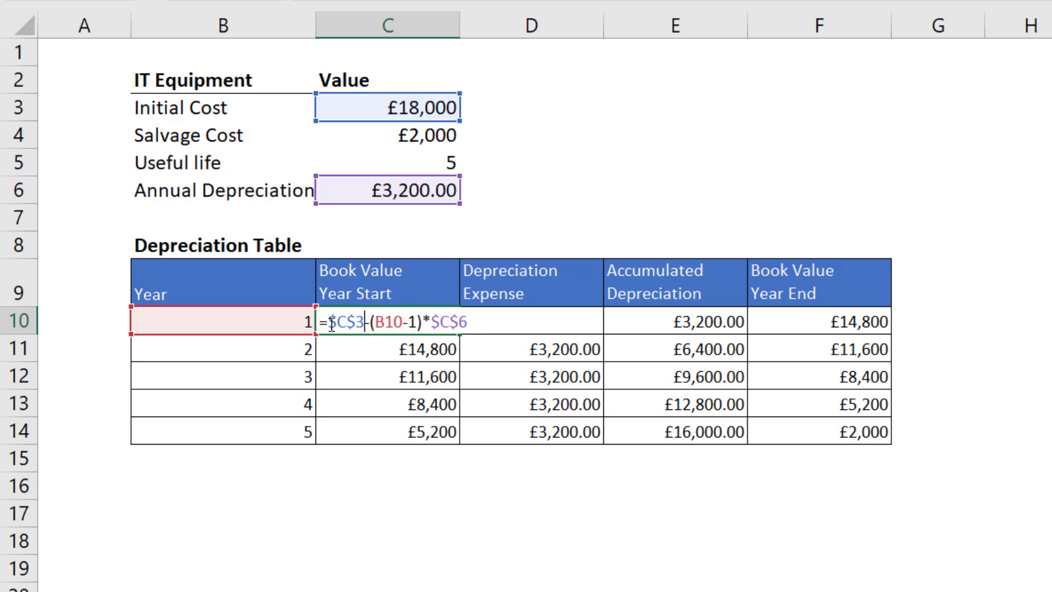
pyautogui.hotkey('ctrl', 'Return')
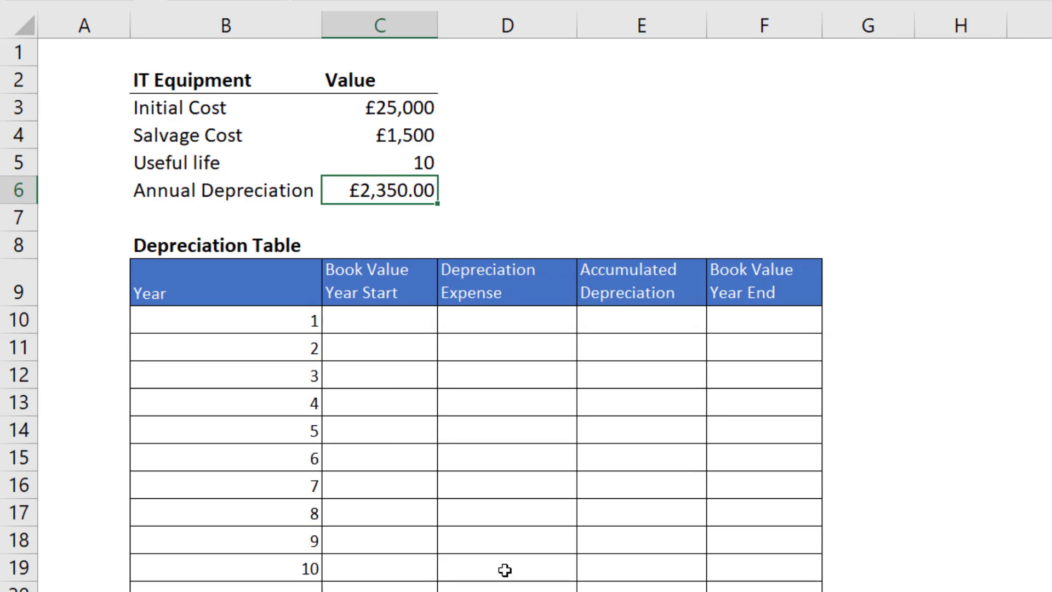
pyautogui.click(367, 317)
pyautogui.write('=')
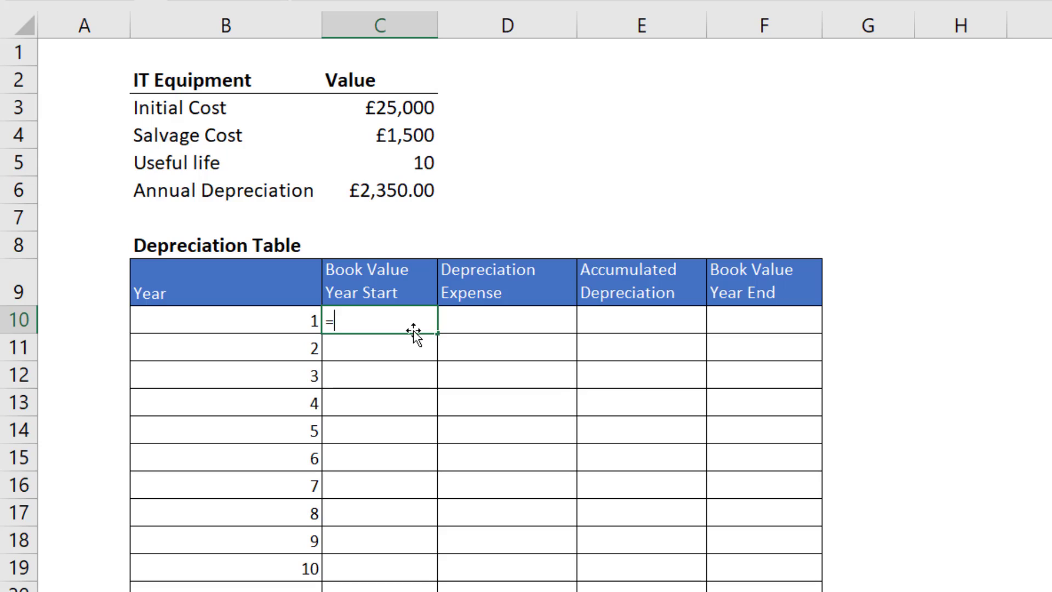
pyautogui.click(412, 106)
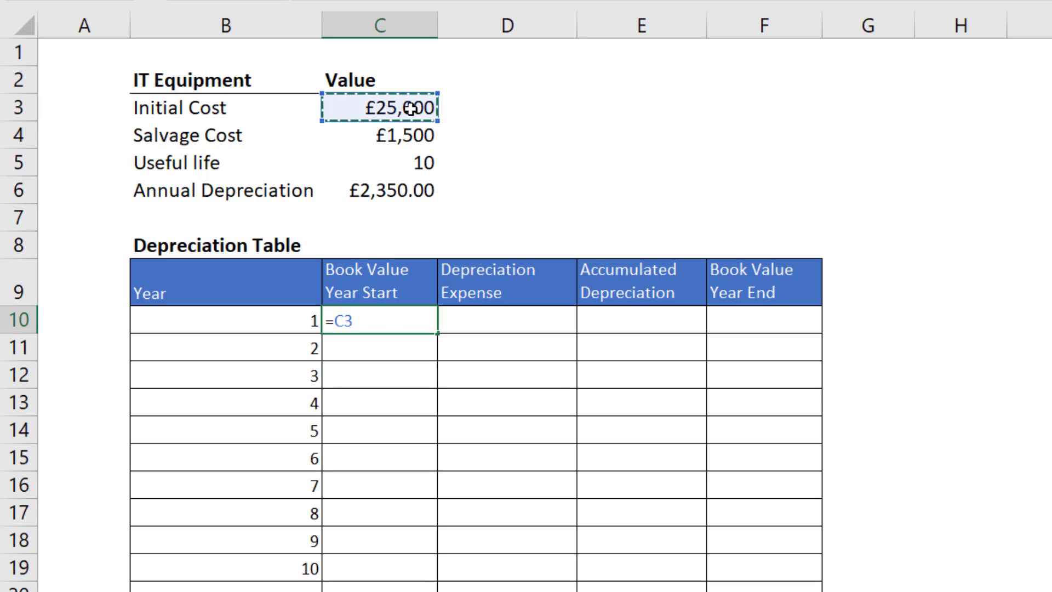
pyautogui.write('-(')
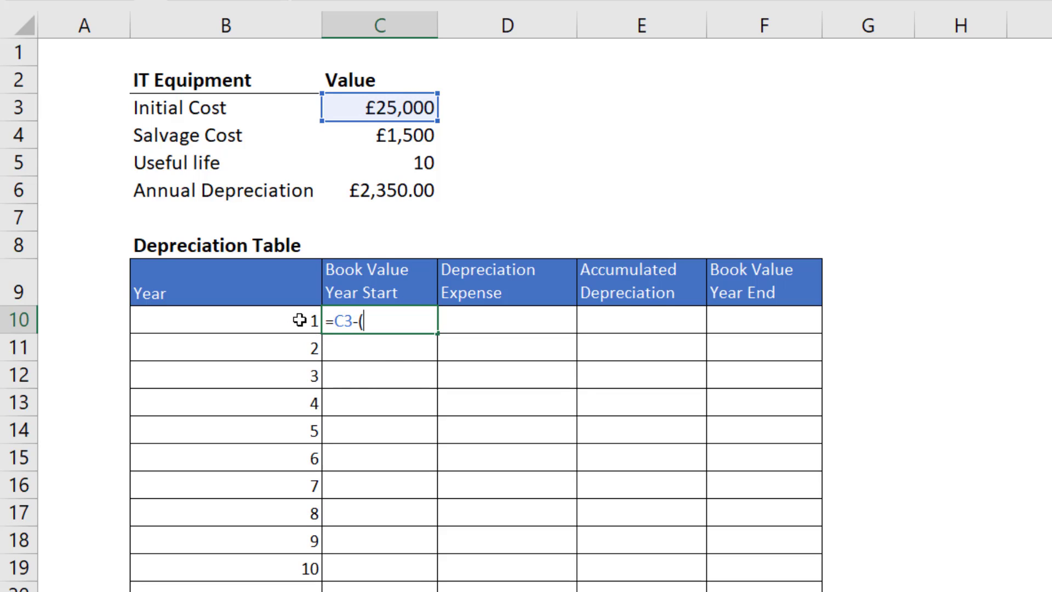
pyautogui.moveTo(289, 320); pyautogui.dragTo(285, 578)
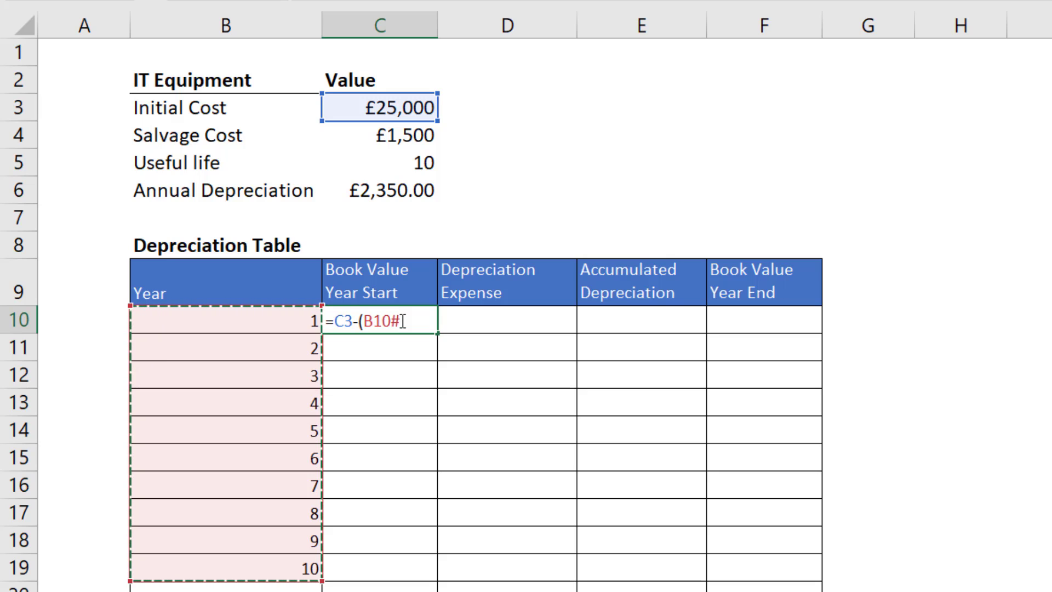
pyautogui.write('-')
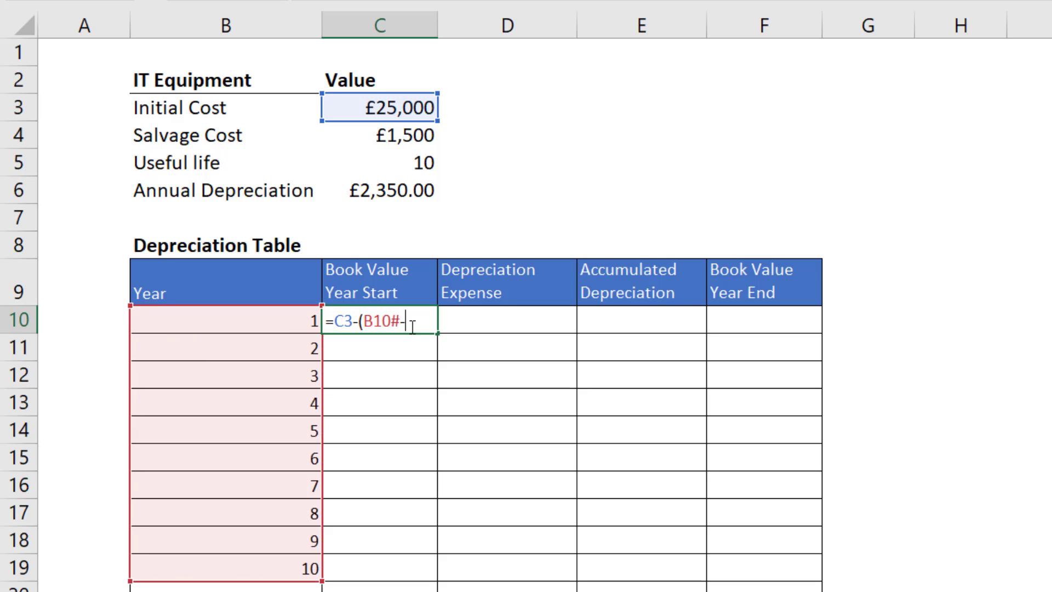
pyautogui.write('1)*')
pyautogui.click(414, 191)
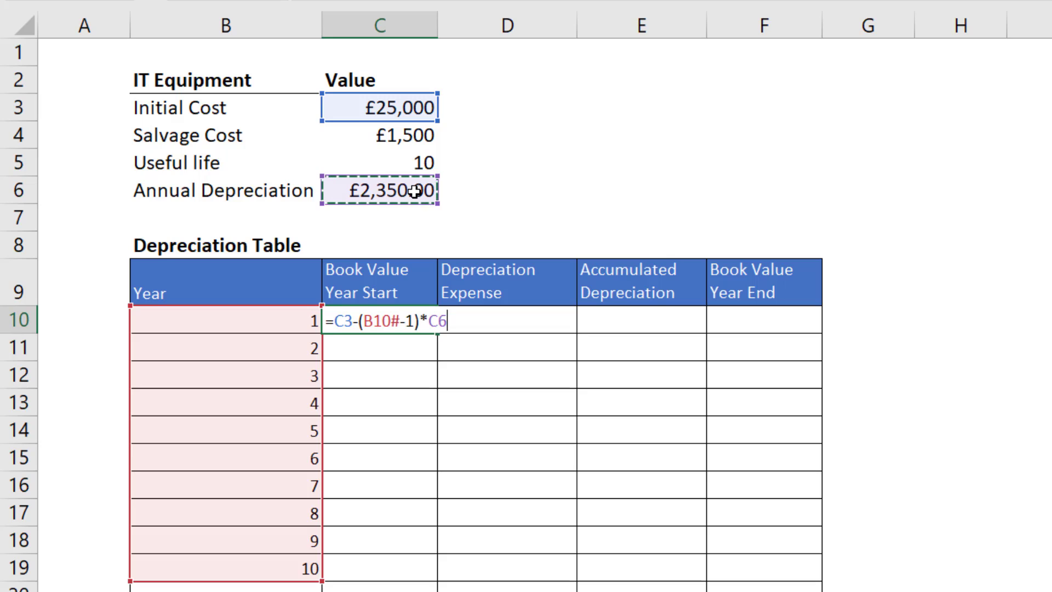
pyautogui.press('Return')
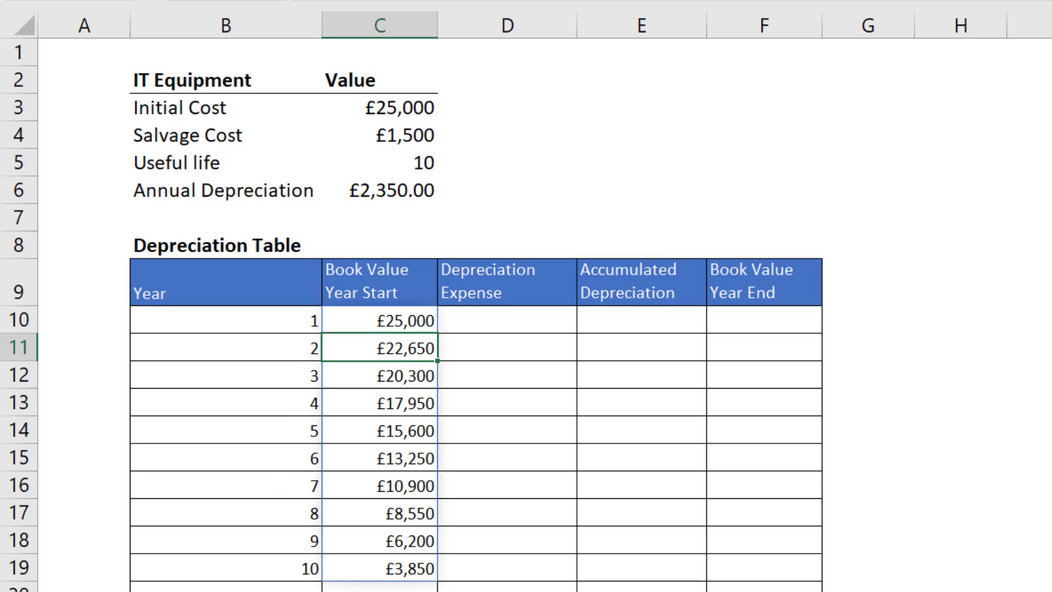
# Fill the Depreciation Expense column dynamically by entering =C6-B10#+B10# in D10.
pyautogui.click(535, 323)
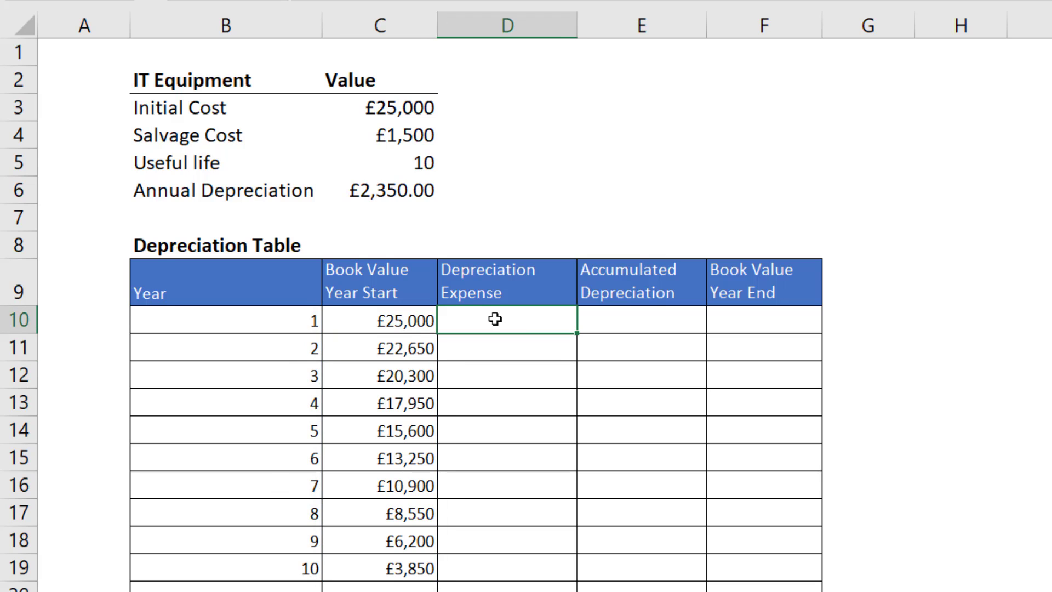
pyautogui.write('=')
pyautogui.click(406, 185)
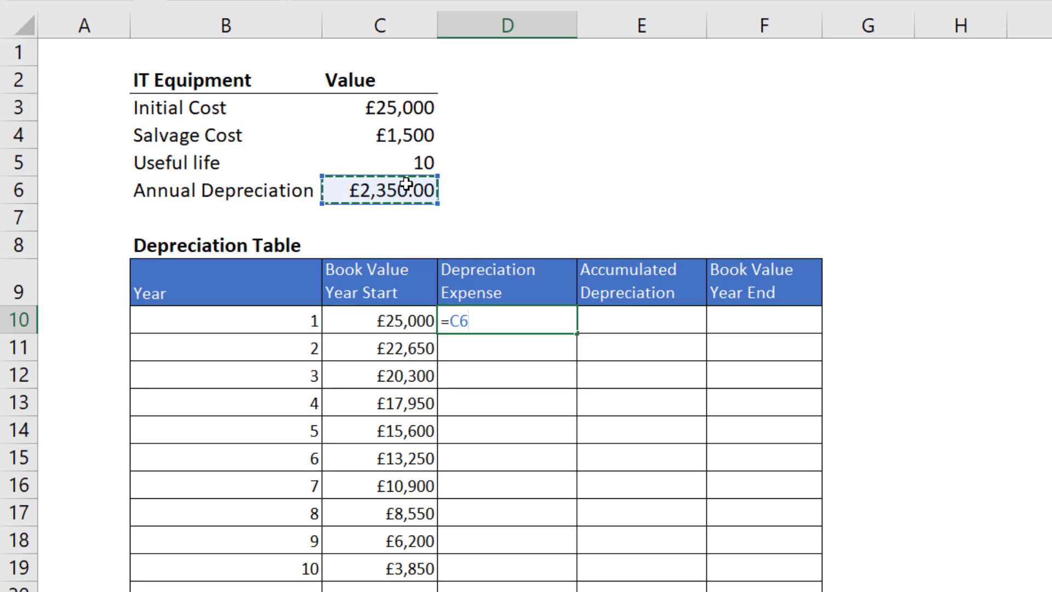
pyautogui.write('-')
pyautogui.moveTo(312, 322); pyautogui.dragTo(296, 558)
pyautogui.write('+')
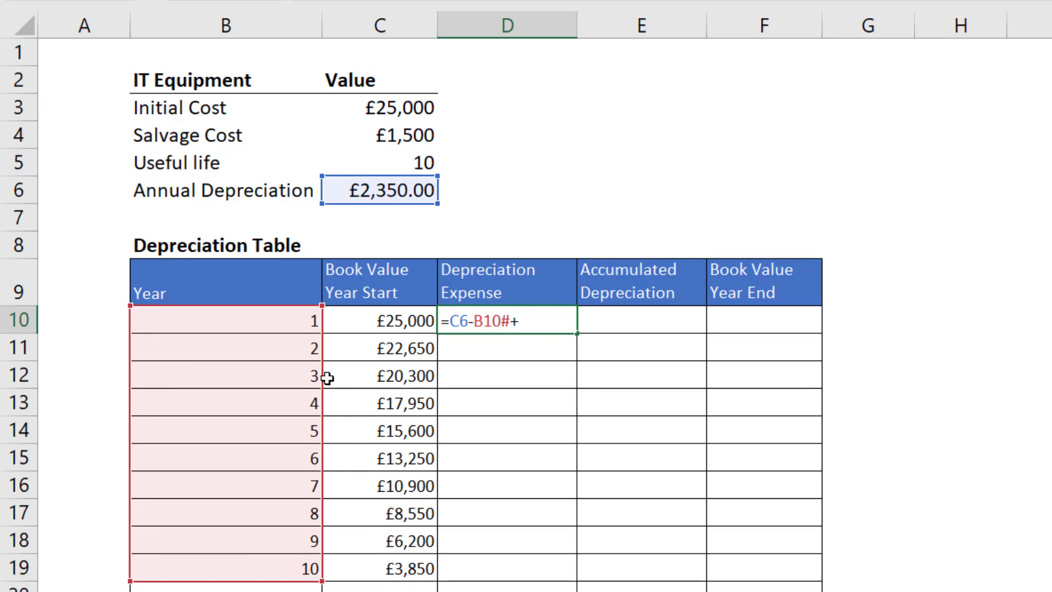
pyautogui.moveTo(294, 312); pyautogui.dragTo(300, 569)
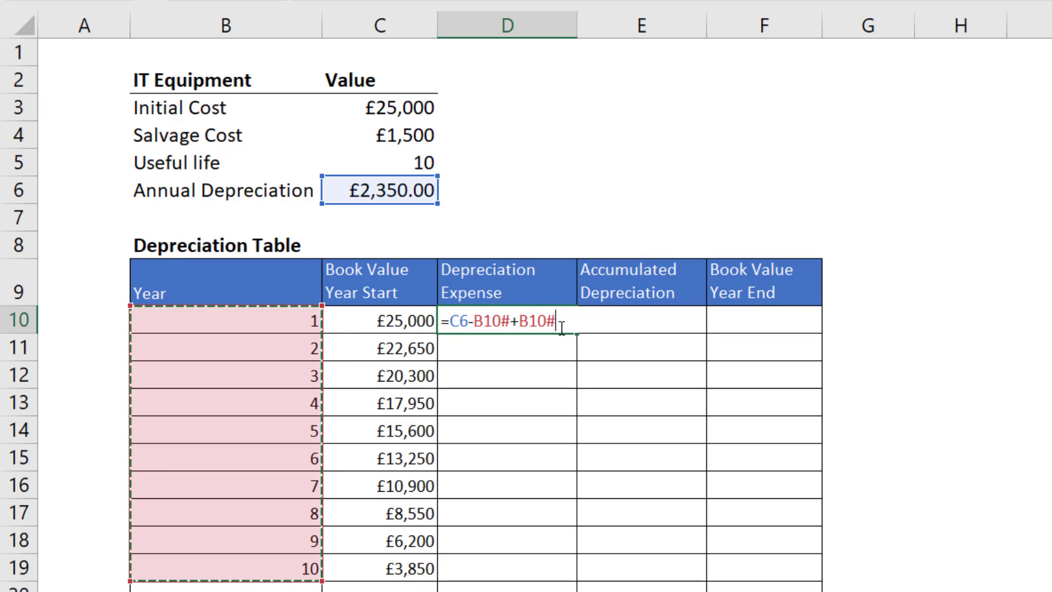
pyautogui.press('Return')
# Calculate the dynamic Accumulated Depreciation column by entering =C6*B10# in E10.
pyautogui.click(661, 322)
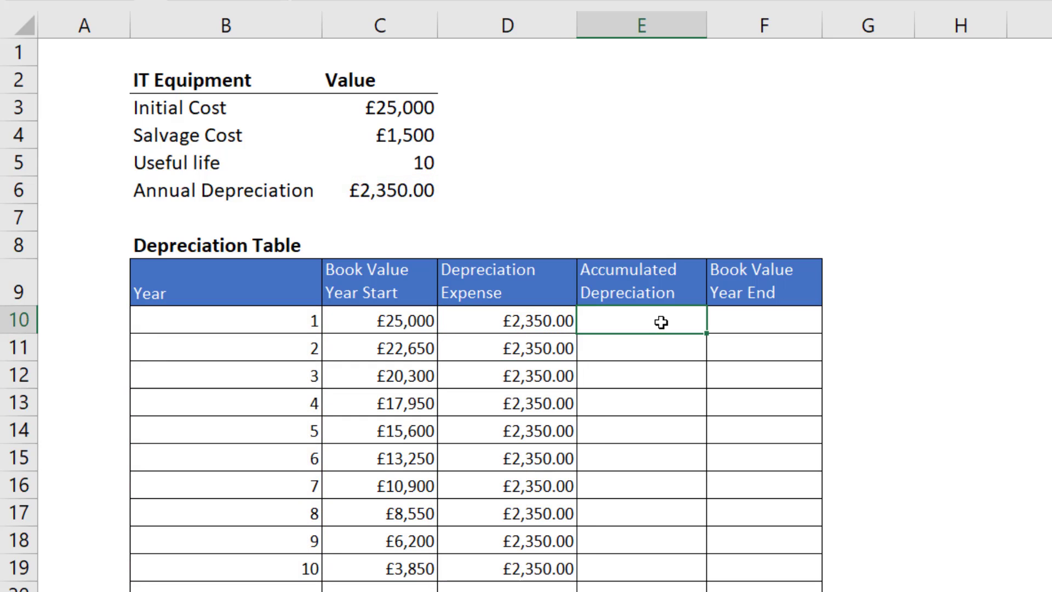
pyautogui.write('=')
pyautogui.click(344, 186)
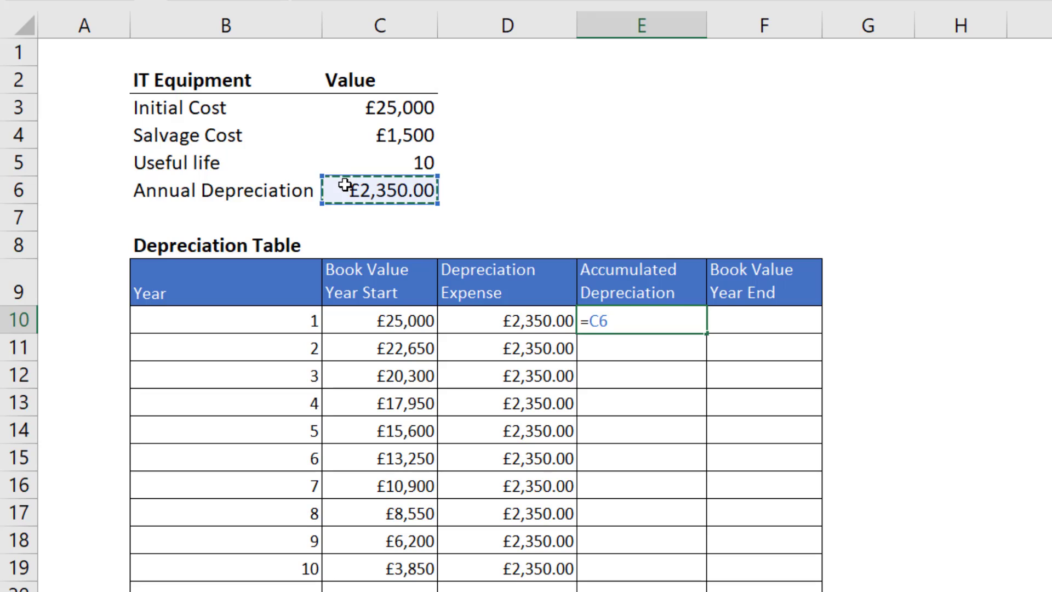
pyautogui.write('*')
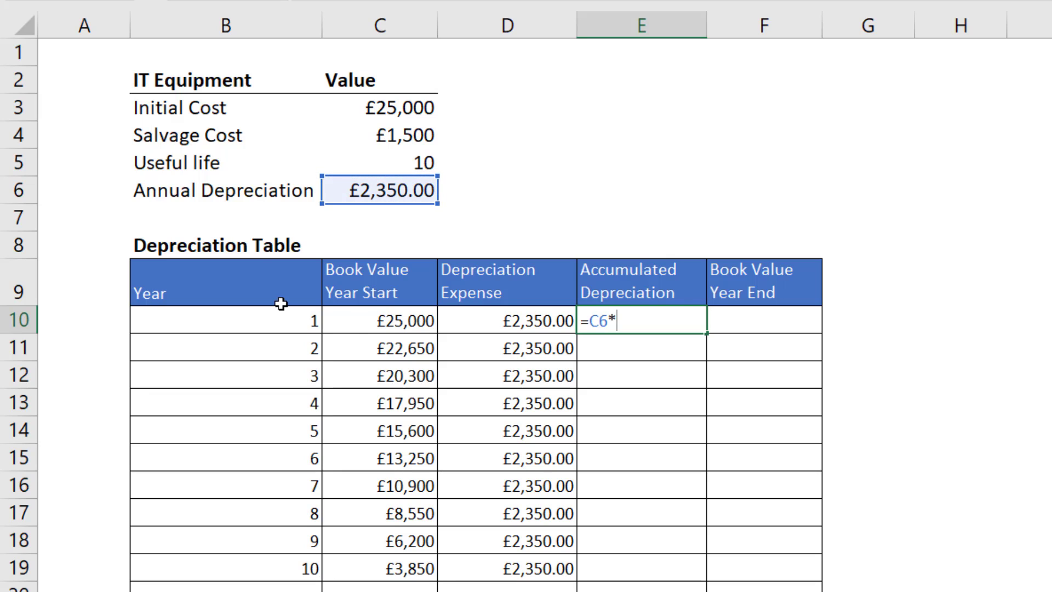
pyautogui.click(290, 329)
pyautogui.moveTo(290, 328); pyautogui.dragTo(284, 568)
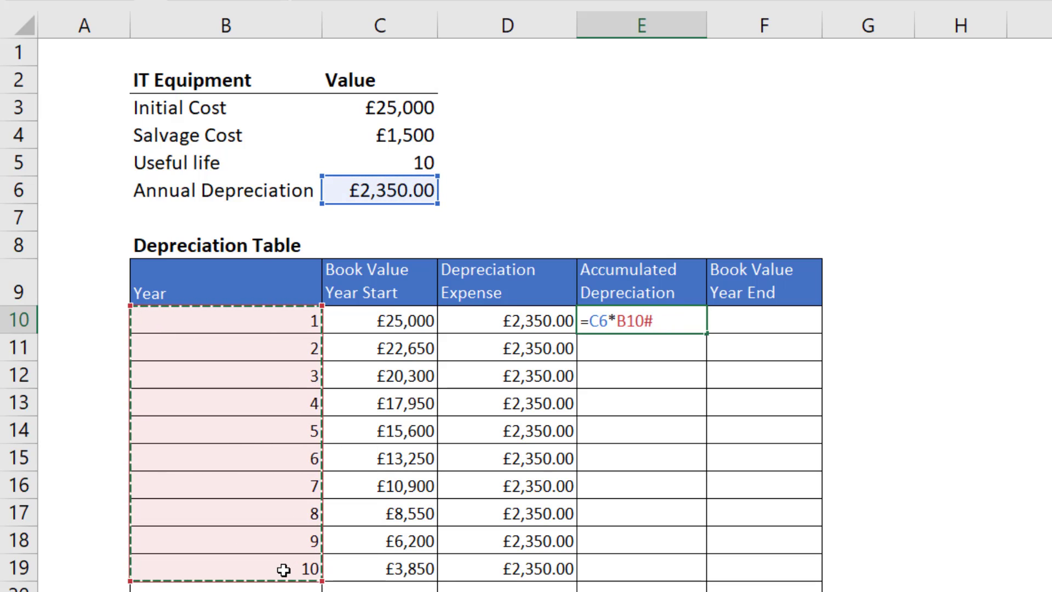
pyautogui.press('Return')
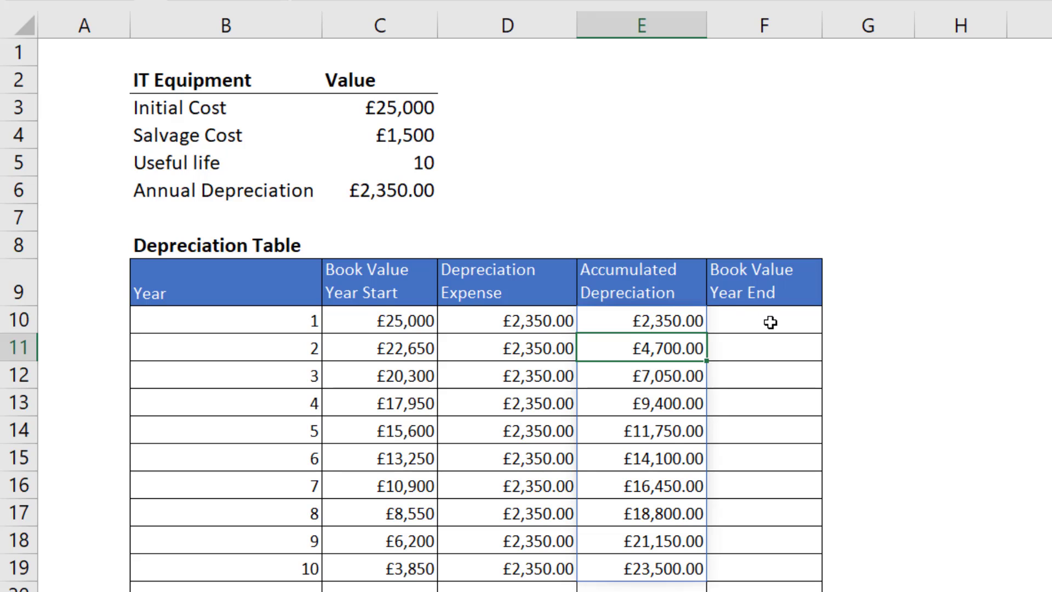
# Calculate the dynamic Book Value Year End column by entering =C10#-C6 in F10.
pyautogui.click(770, 322)
pyautogui.click(738, 375)
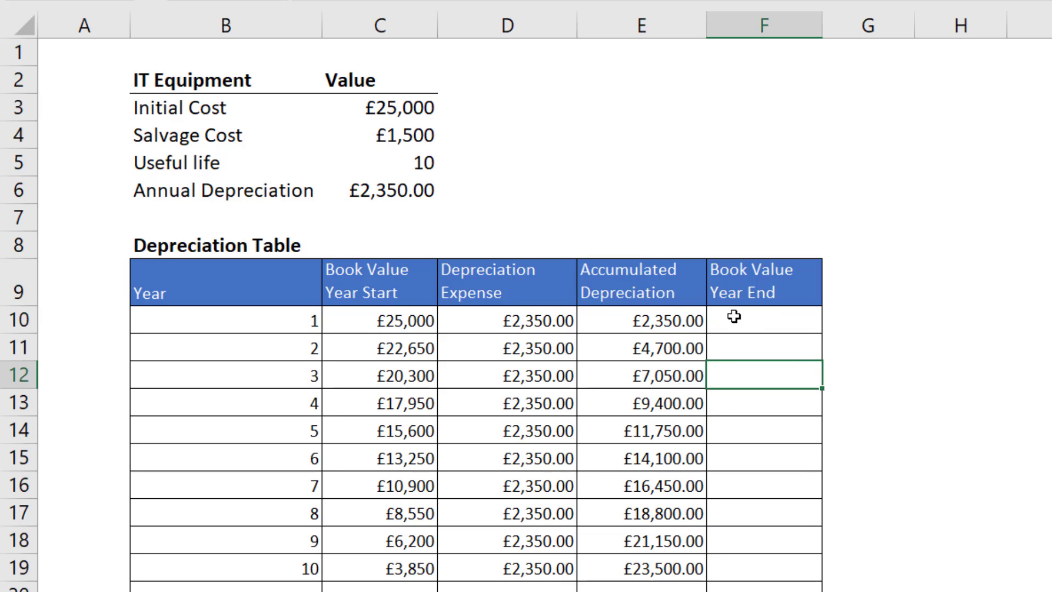
pyautogui.click(741, 309)
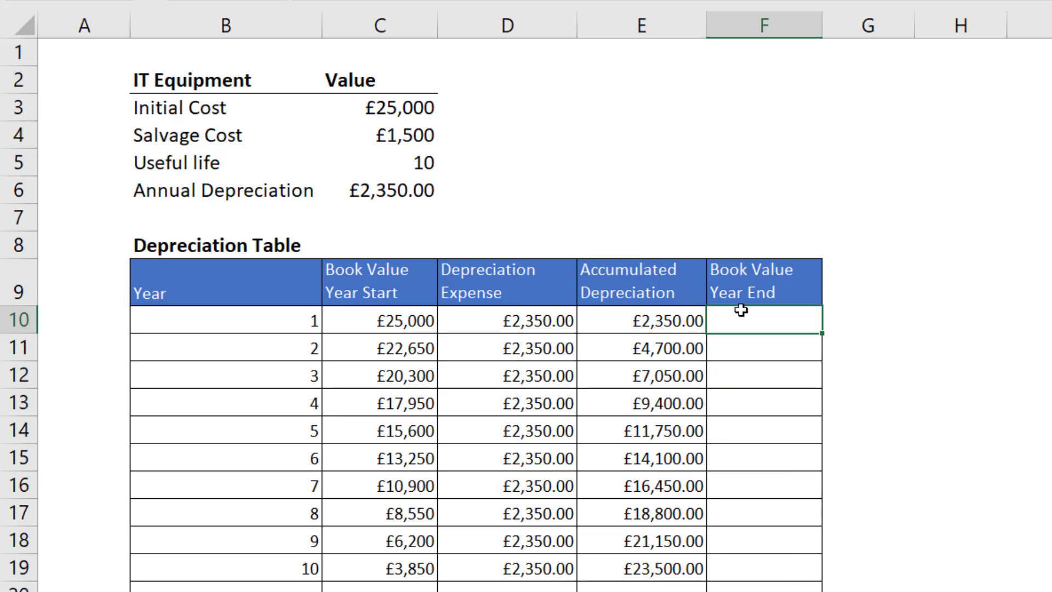
pyautogui.write('=')
pyautogui.moveTo(376, 319); pyautogui.dragTo(387, 570)
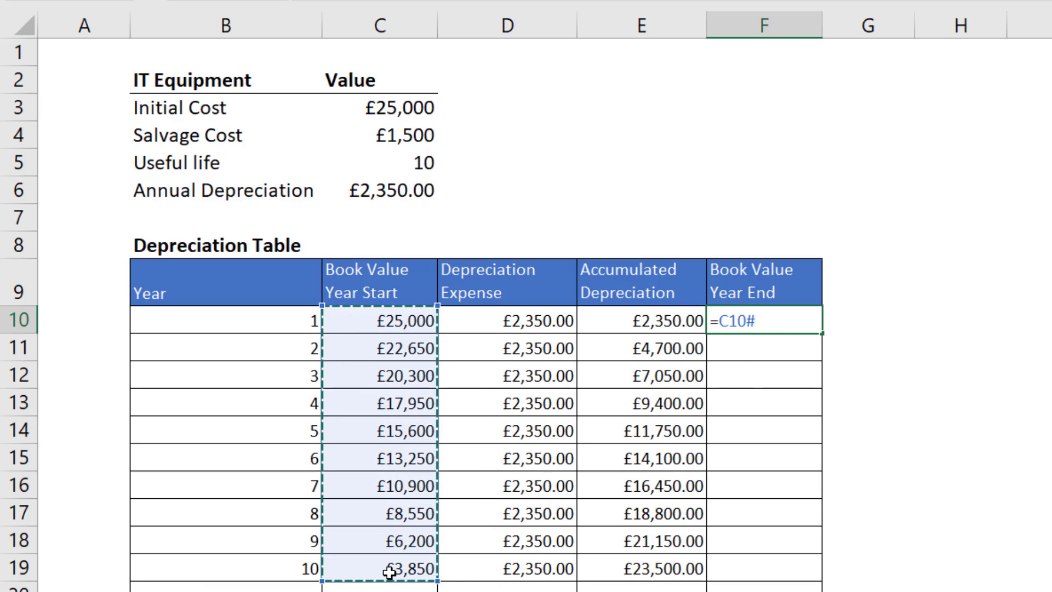
pyautogui.write('-')
pyautogui.click(406, 192)
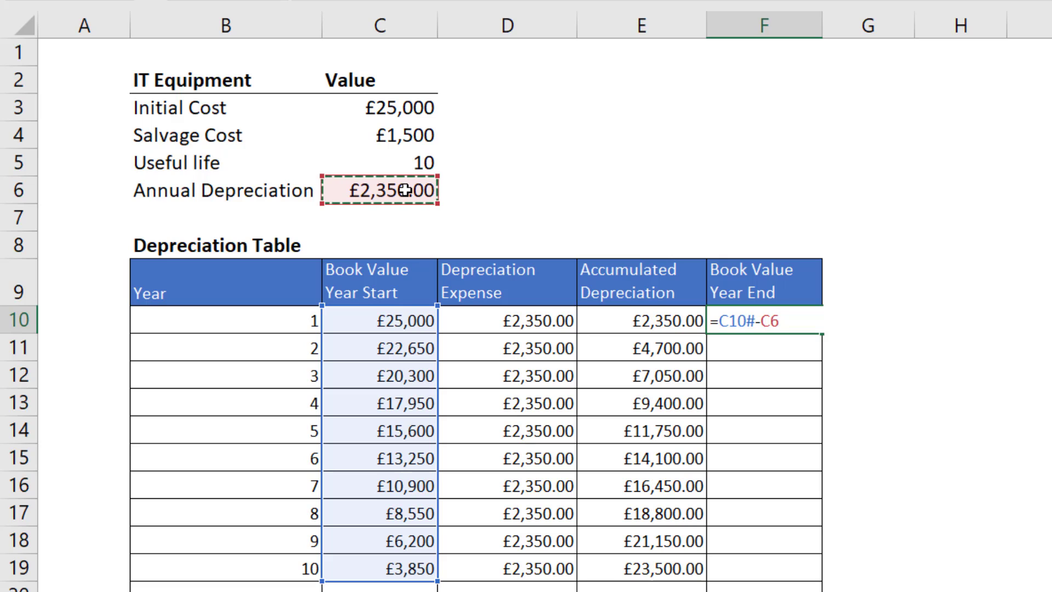
pyautogui.press('Return')
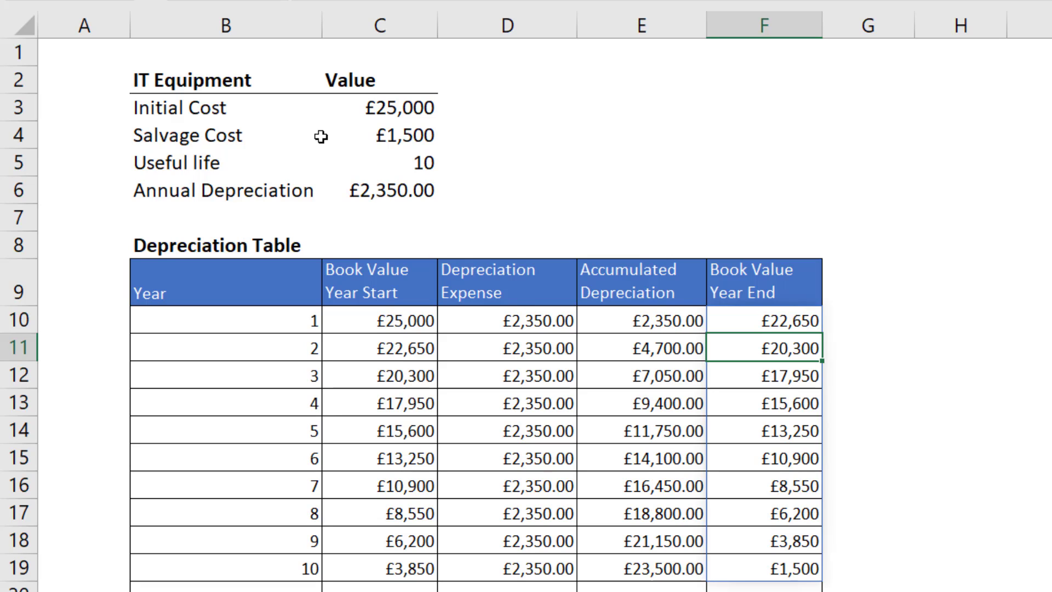
# Test the completed dynamic depreciation table by setting the useful life in C5 to 3.
pyautogui.click(405, 174)
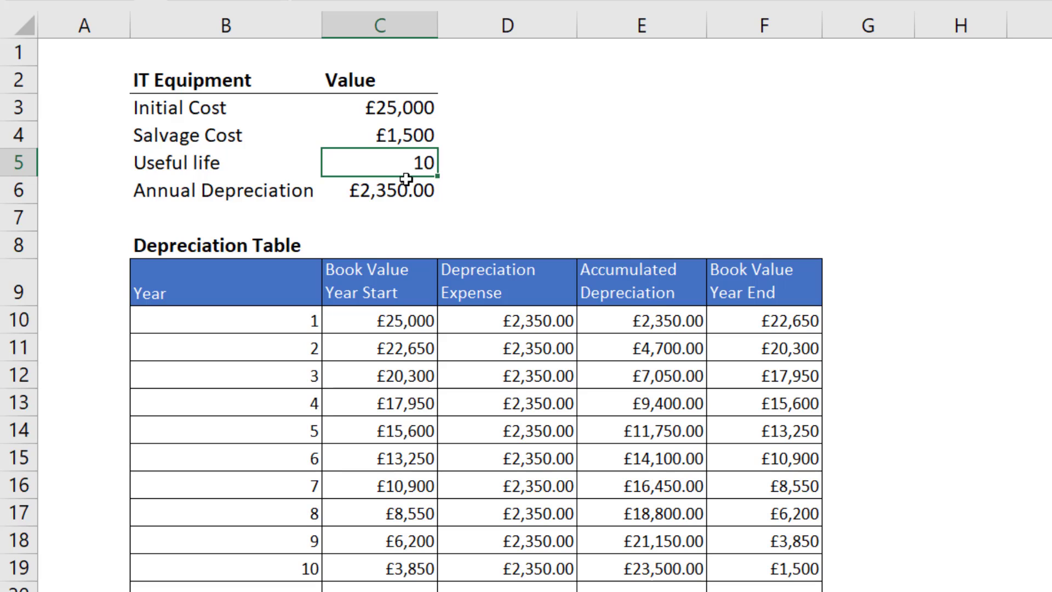
pyautogui.write('3')
pyautogui.press('Return')
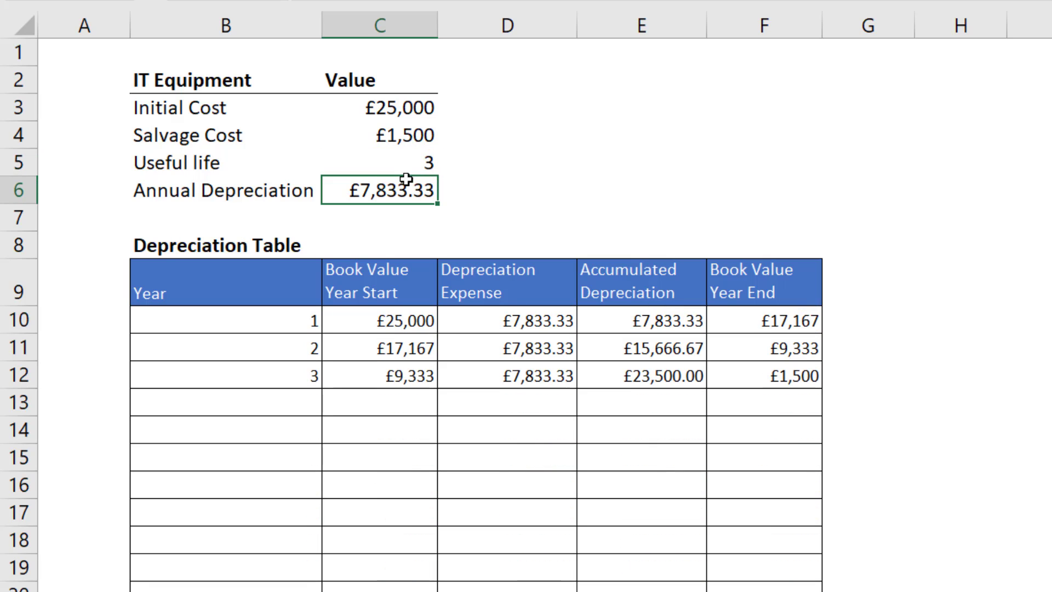